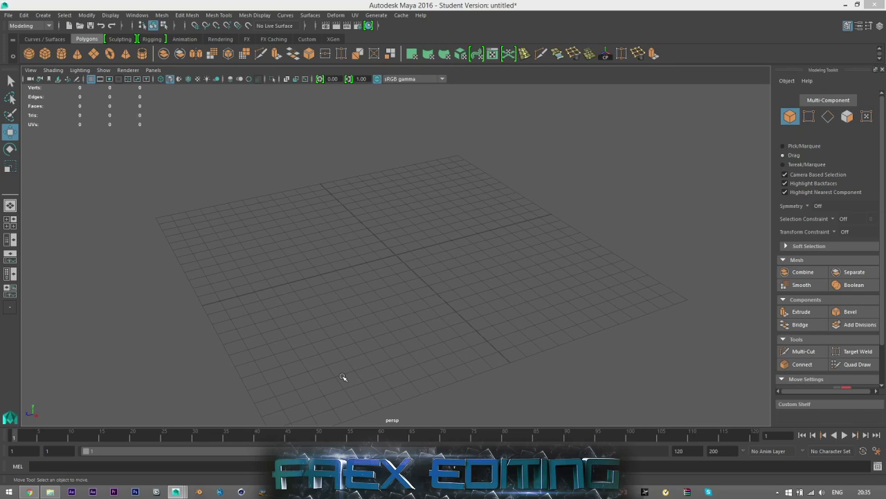
left_click_drag(394, 271, 408, 265, "alt")
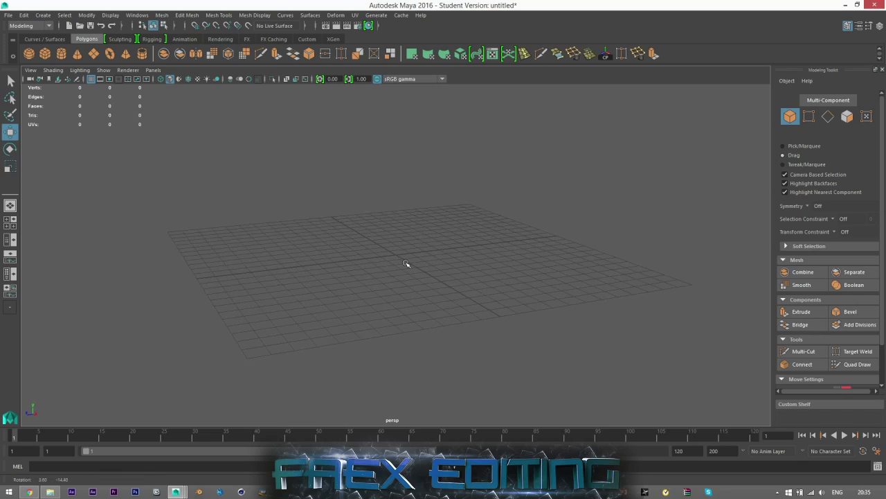
middle_click_drag(399, 270, 385, 304, "alt")
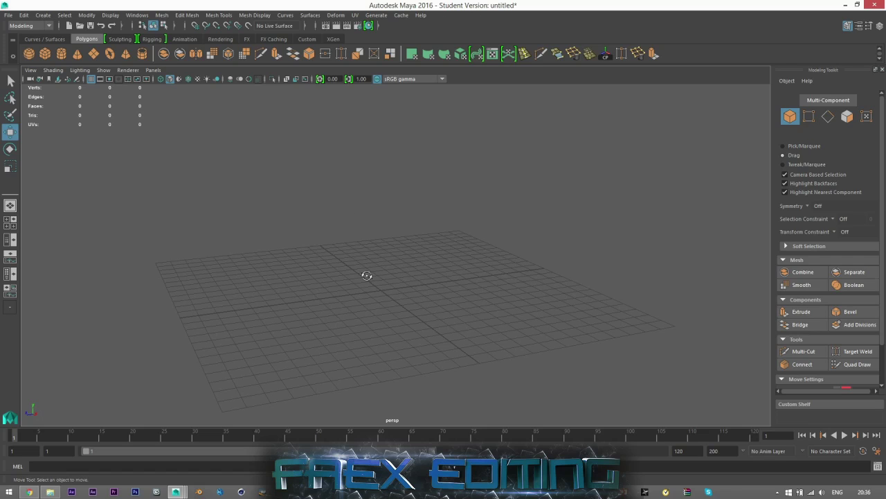
left_click_drag(366, 275, 527, 273, "alt")
middle_click_drag(527, 273, 508, 256, "alt")
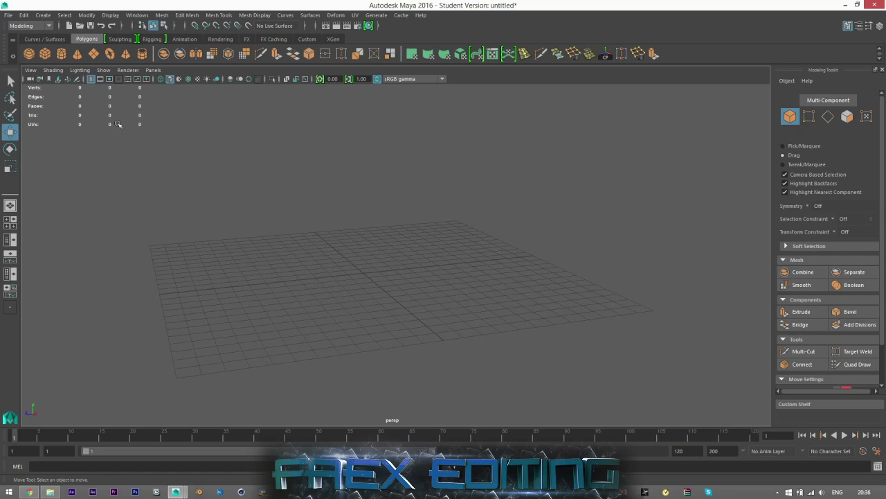
- Create a polygon cylinder at the centre of the grid and frame it closely
left_click(61, 54)
scroll(378, 290, "up", 5)
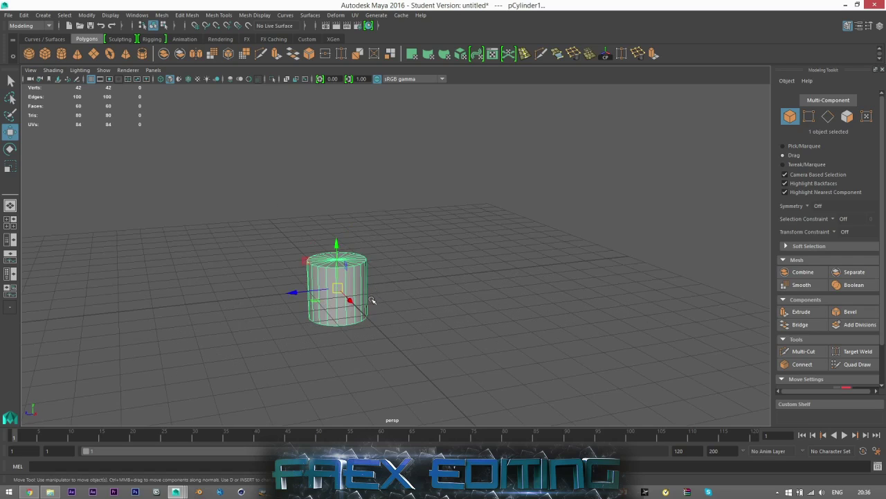
left_click_drag(371, 300, 362, 307, "alt")
scroll(362, 305, "up", 4)
middle_click_drag(362, 302, 399, 274, "alt")
scroll(373, 280, "up", 3)
scroll(400, 307, "up", 2)
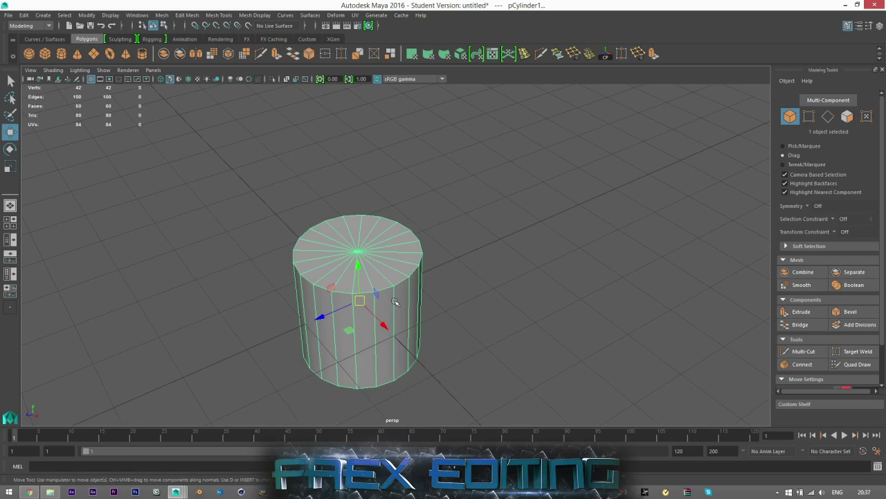
scroll(405, 297, "up", 2)
scroll(408, 291, "up", 3)
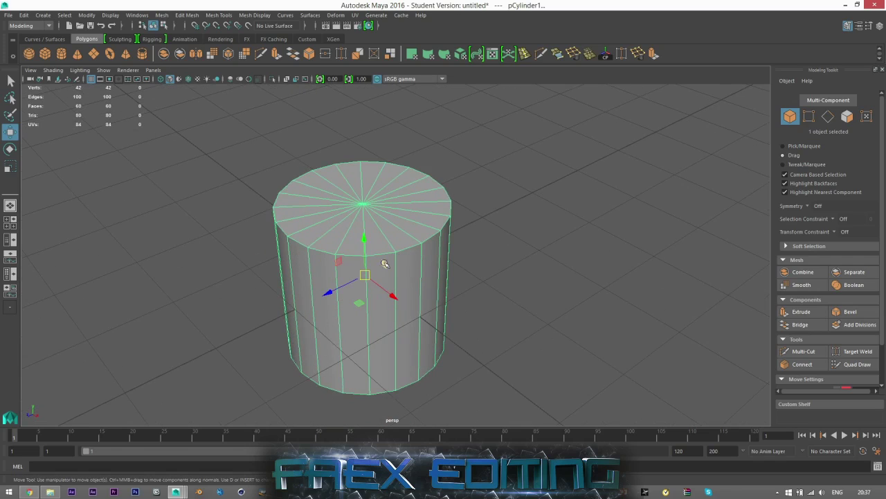
scroll(444, 311, "down", 1)
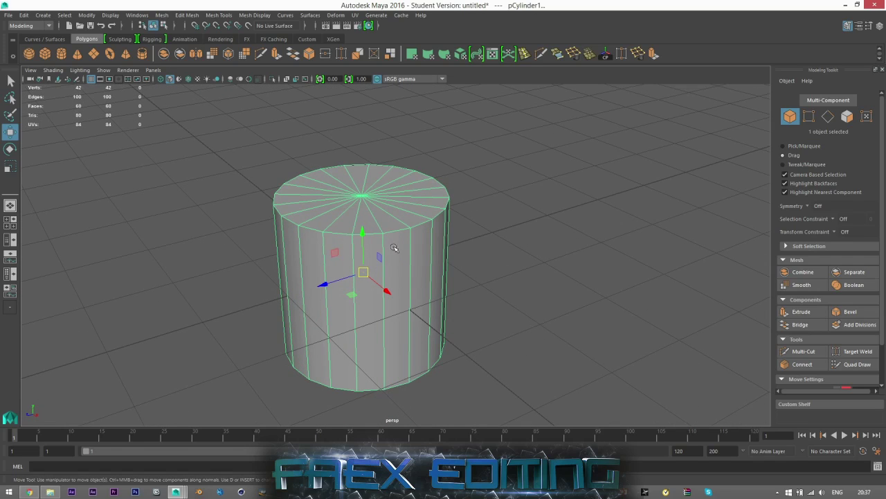
left_click_drag(395, 248, 413, 254, "alt")
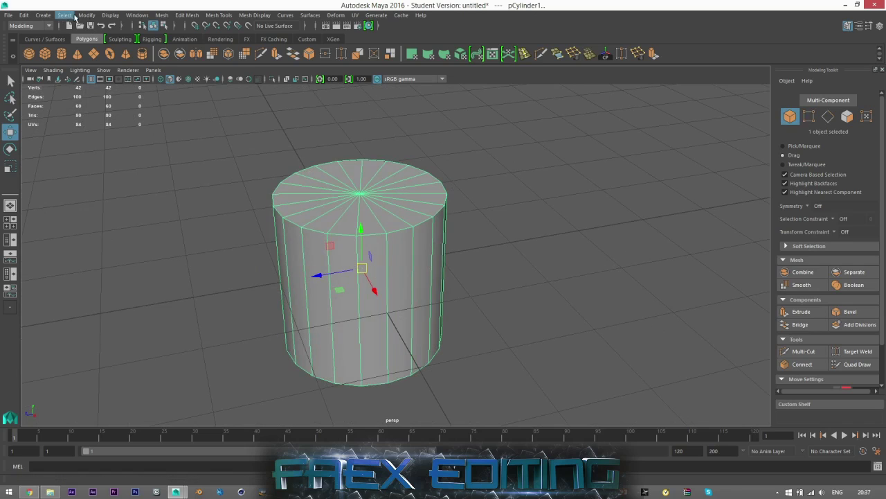
- Run Cleanup on the selected cylinder, set to select matching polygons for faces with more than 4 sides
left_click(159, 16)
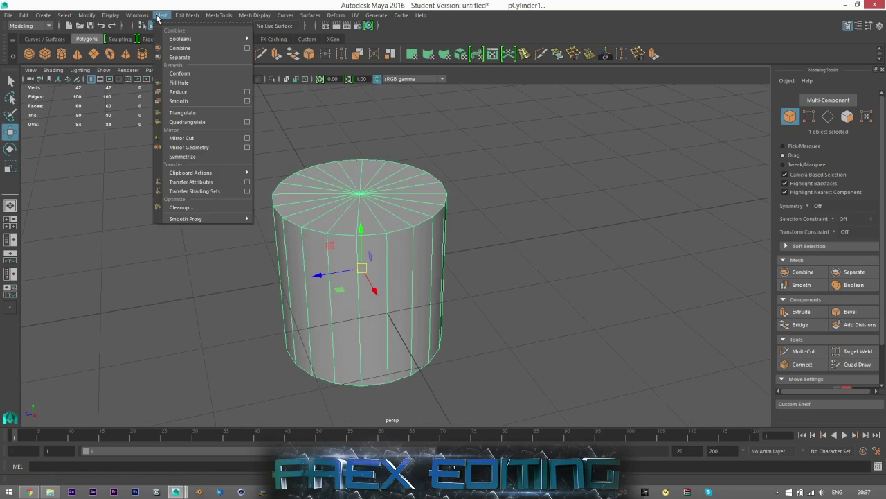
left_click(181, 207)
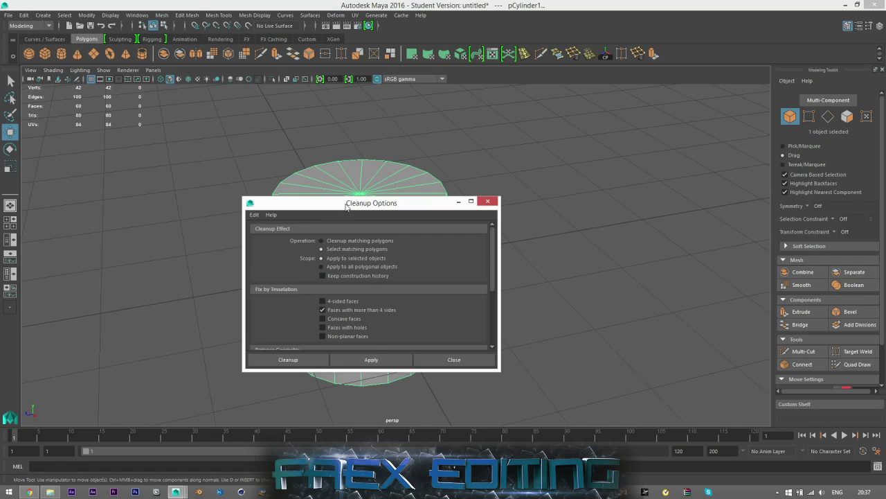
left_click_drag(347, 204, 557, 124)
left_click(550, 162)
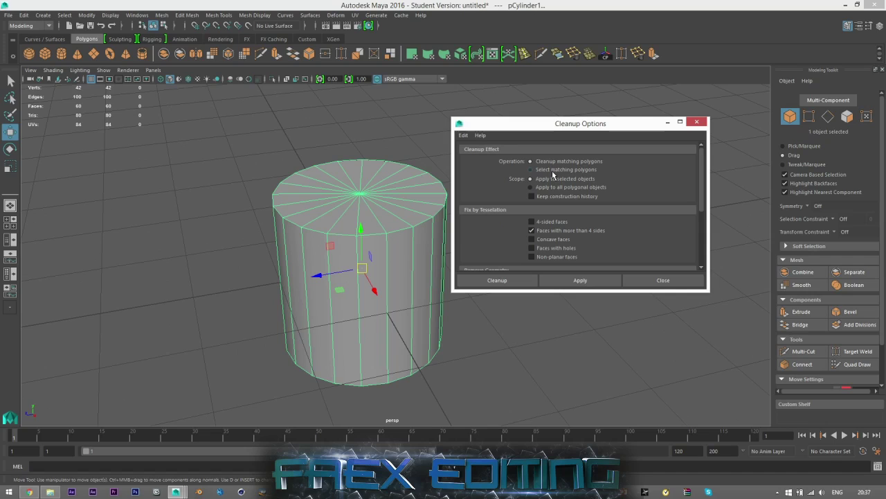
left_click(551, 171)
left_click(577, 280)
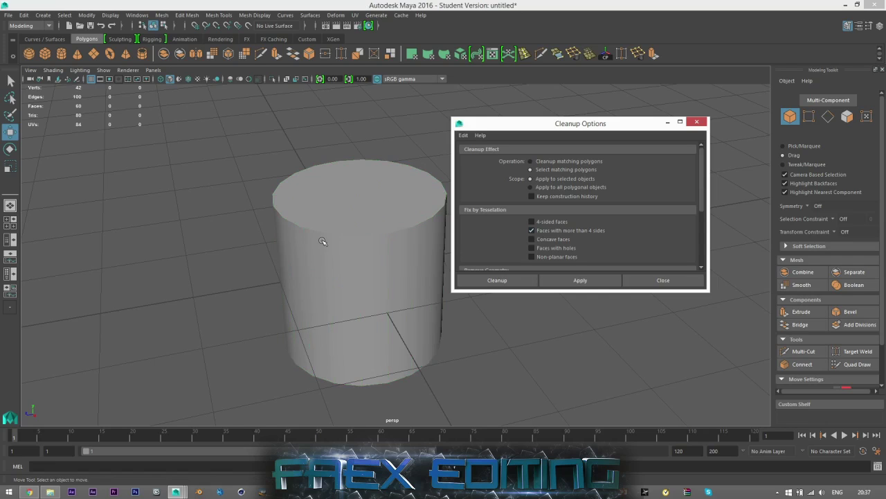
- Delete eight adjacent radial edges from the cylinder's top cap to merge those triangles into one many-sided face
left_click(322, 241)
left_click_drag(322, 241, 316, 259, "alt")
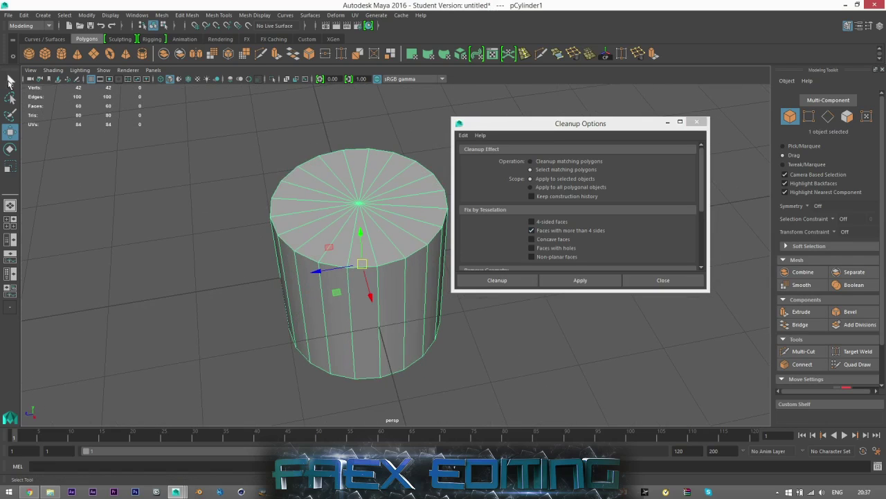
left_click(10, 81)
left_click(828, 115)
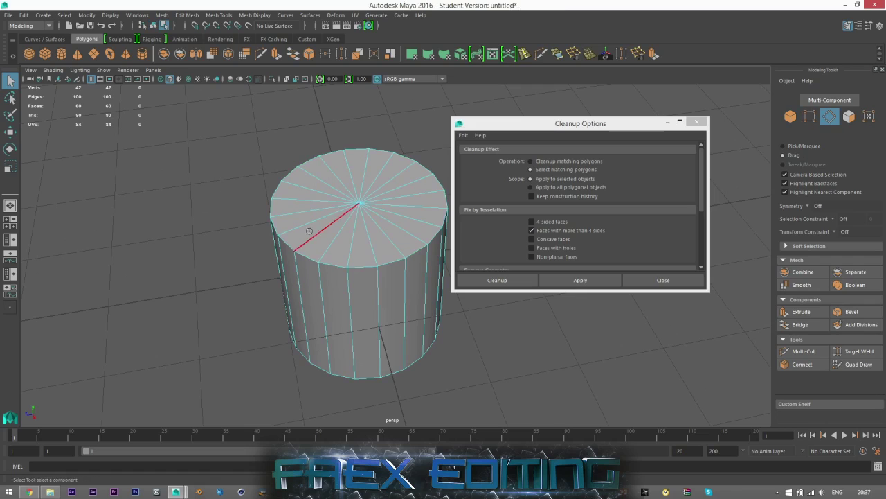
left_click_drag(339, 248, 405, 185)
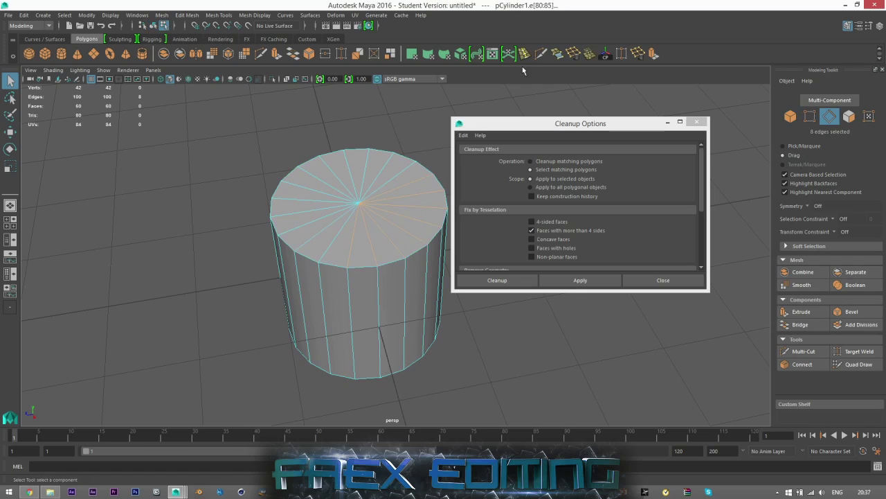
left_click(570, 57)
- Examine the many-sided face on the cylinder's top cap and its bordering edges
middle_click_drag(386, 254, 330, 263, "alt")
left_click_drag(336, 292, 306, 250, "alt")
scroll(331, 278, "up", 3)
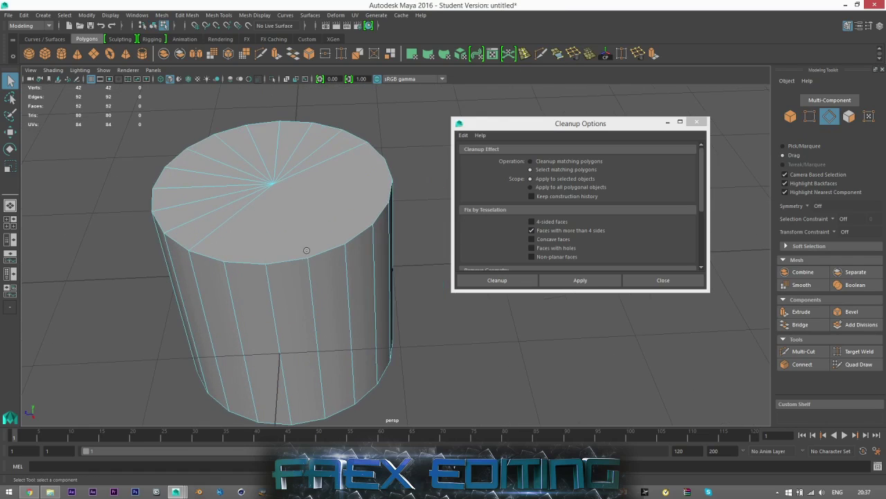
middle_click_drag(296, 258, 329, 272, "alt")
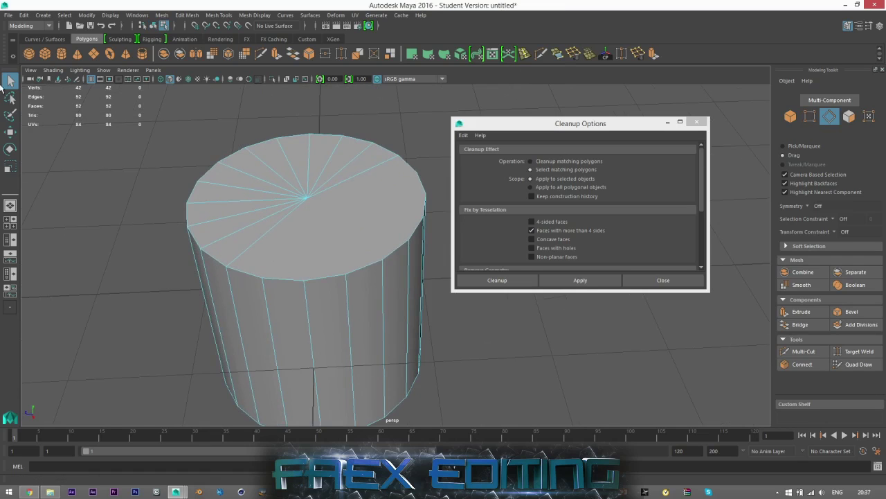
left_click_drag(330, 254, 337, 250, "alt")
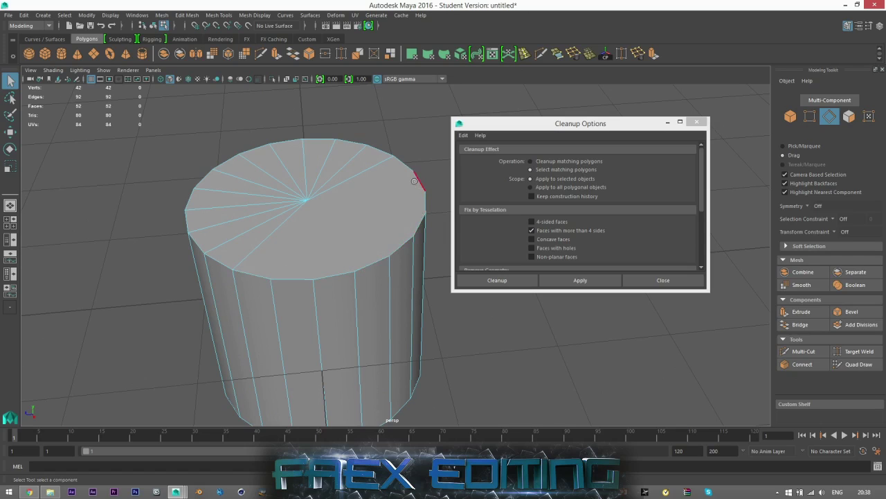
left_click_drag(382, 202, 376, 222, "alt")
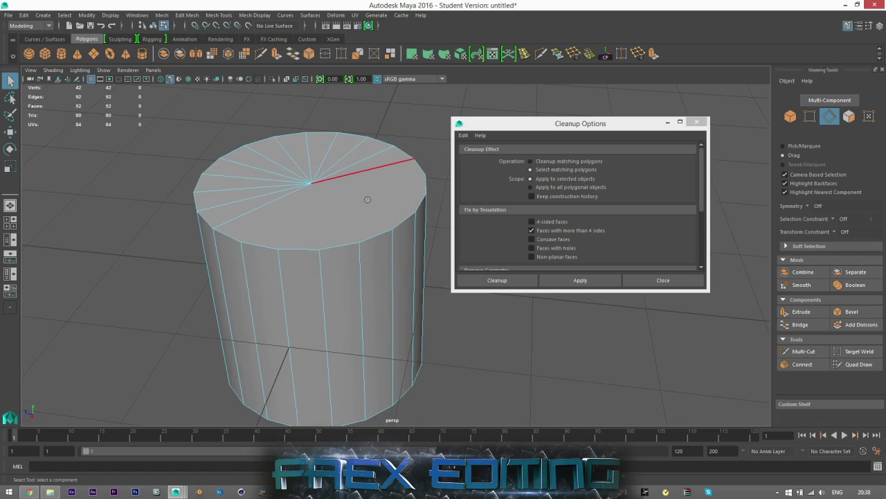
left_click_drag(279, 263, 283, 253, "alt")
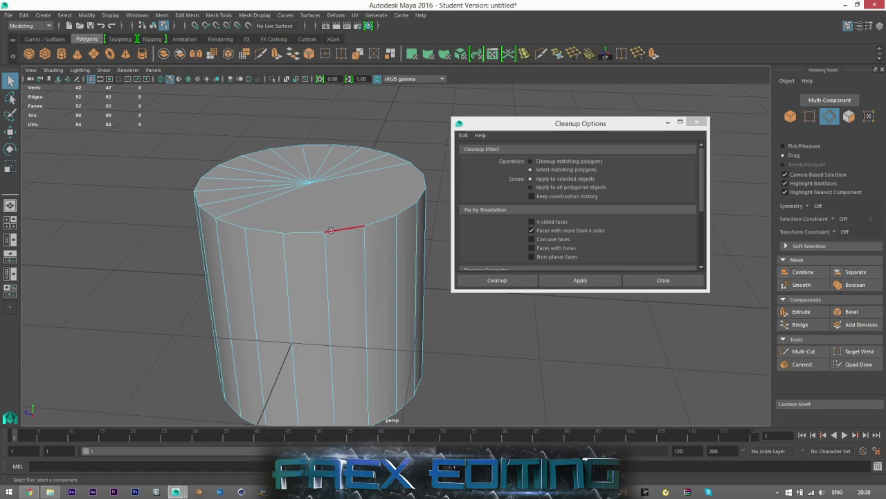
left_click_drag(353, 226, 344, 226, "alt")
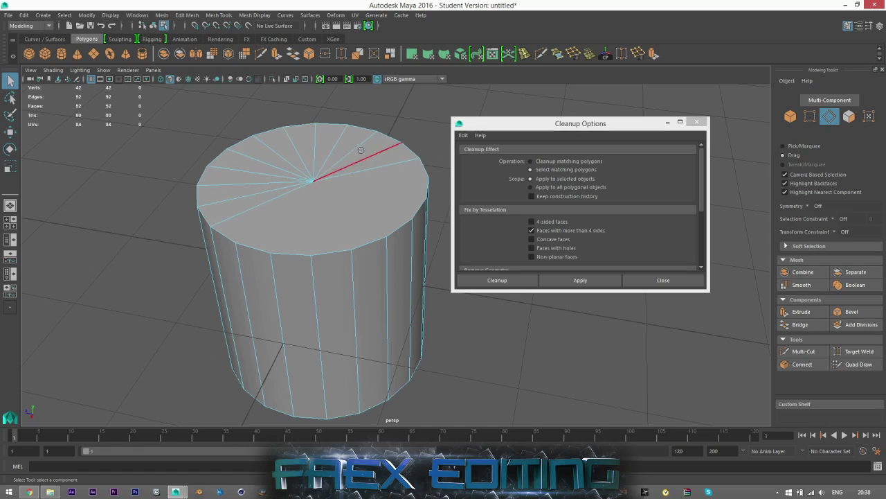
- Apply the Cleanup check for faces with more than 4 sides to select the many-sided face on the cap
left_click(580, 280)
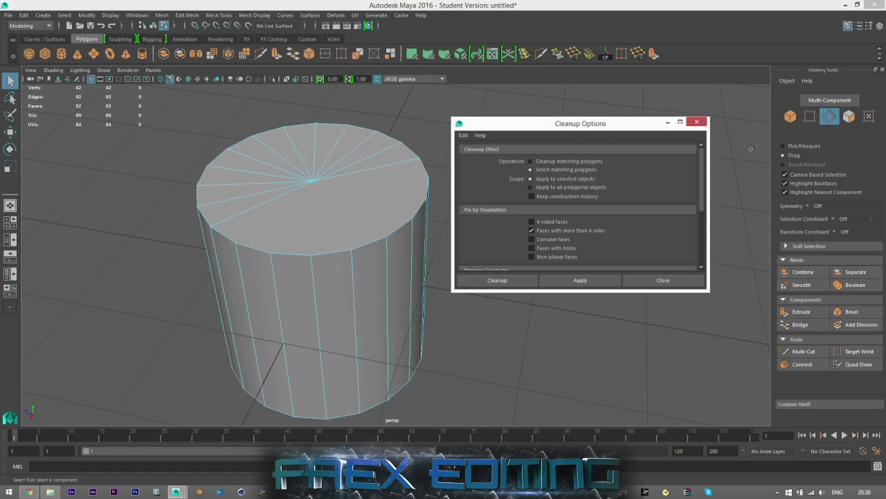
left_click(601, 280)
left_click_drag(350, 294, 347, 267, "alt")
middle_click_drag(347, 266, 337, 288, "alt")
scroll(337, 288, "up", 3)
mouse_move(337, 288)
left_mouse_down("alt")
mouse_move(352, 298)
mouse_move(332, 287)
left_mouse_up("alt")
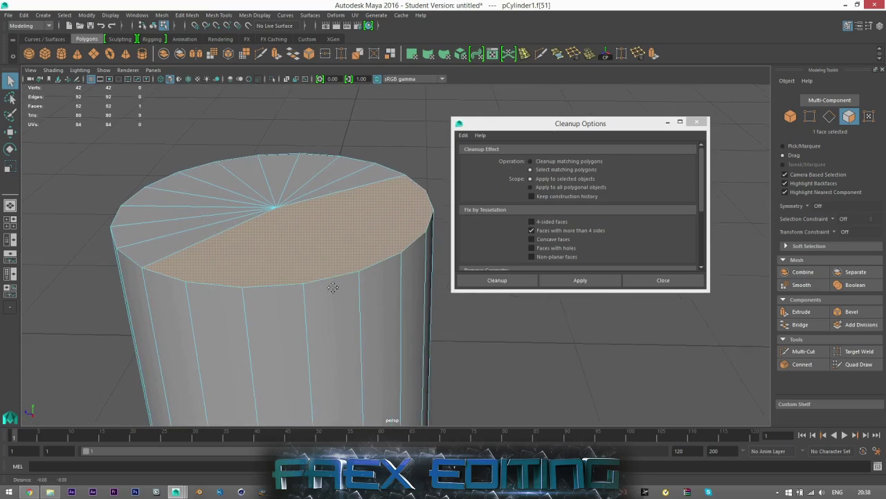
middle_click_drag(332, 287, 348, 283, "alt")
left_click_drag(330, 302, 308, 277, "alt")
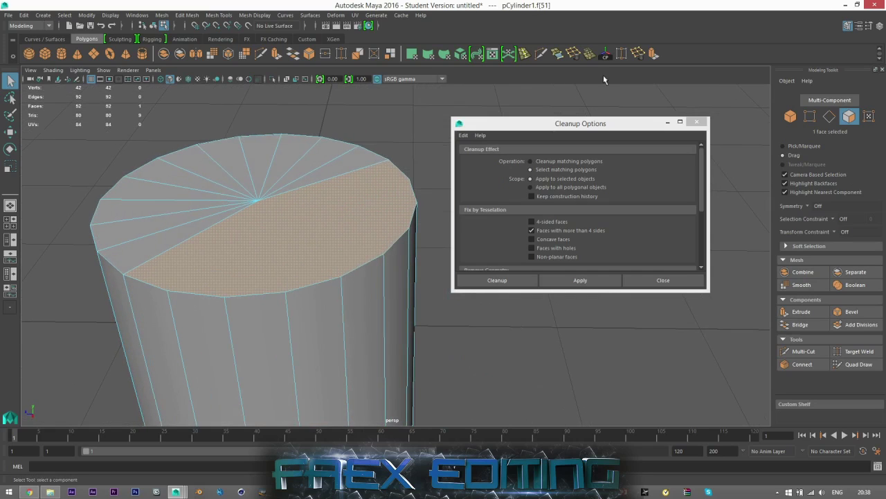
- Split the many-sided cap face with a Multi-Cut from the rim vertex beside its boundary edge to the cap's centre vertex
left_click(541, 54)
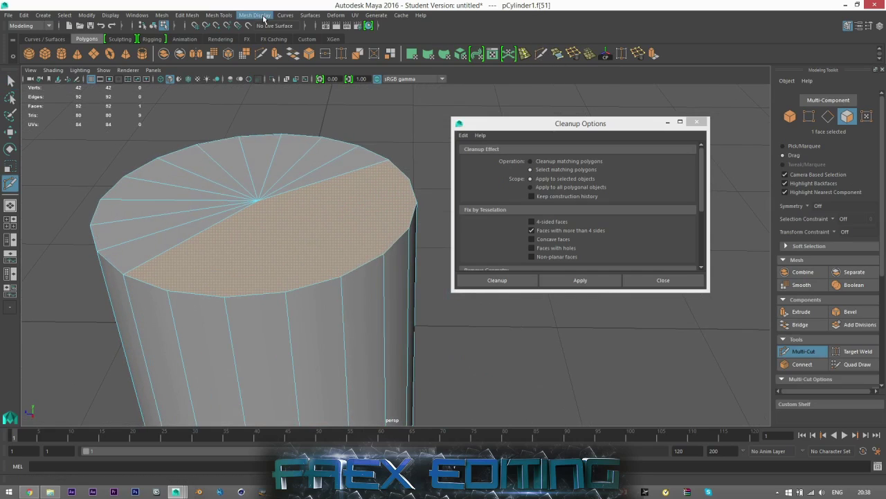
left_click(255, 15)
mouse_move(218, 15)
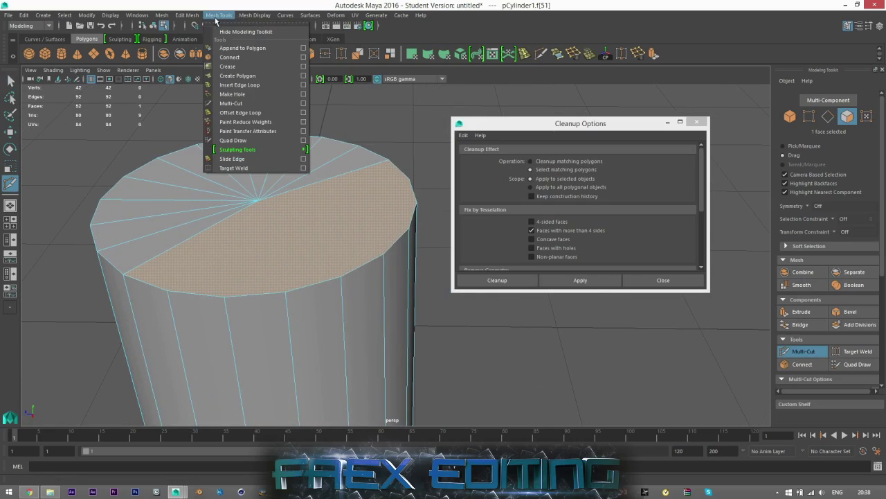
left_click(237, 103)
middle_click_drag(268, 235, 309, 206, "alt")
left_click_drag(242, 244, 239, 257, "alt")
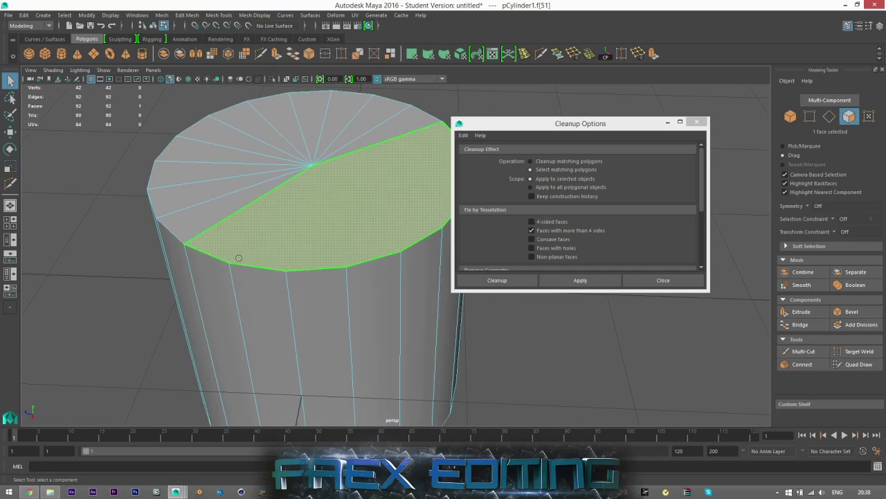
left_click(228, 15)
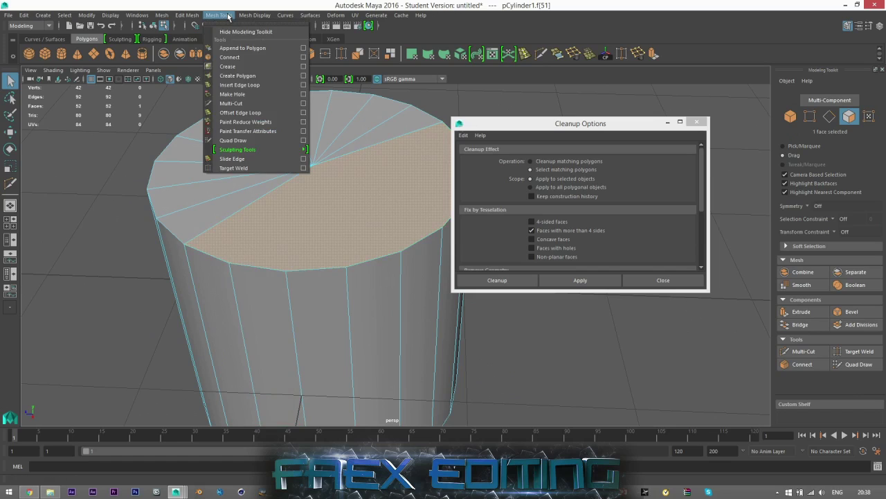
left_click(237, 103)
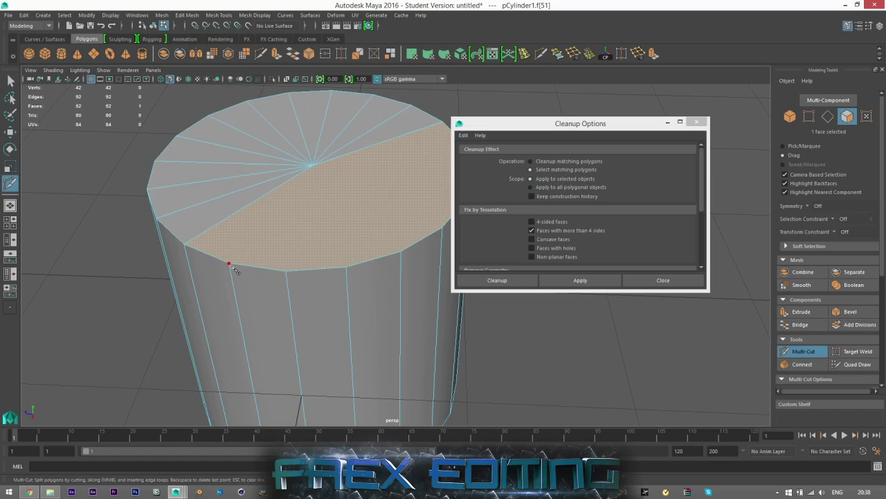
left_click(229, 264)
left_click(314, 168)
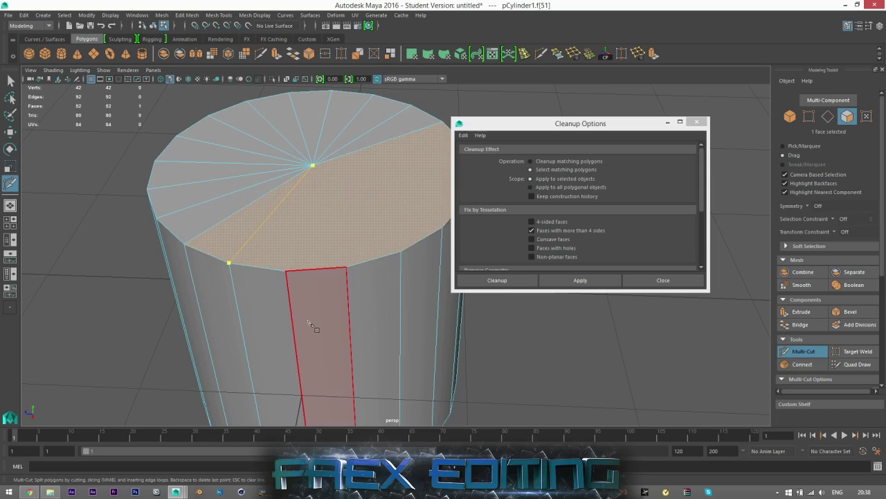
right_click(288, 195)
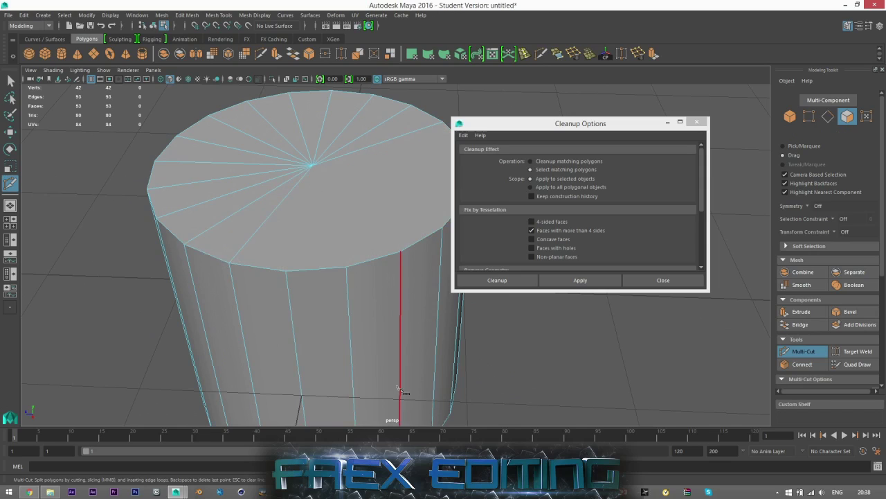
- Rerun the Cleanup check to select the remaining cap face with more than 4 sides
left_click(346, 268)
left_click_drag(345, 288, 379, 282, "alt")
left_click(567, 281)
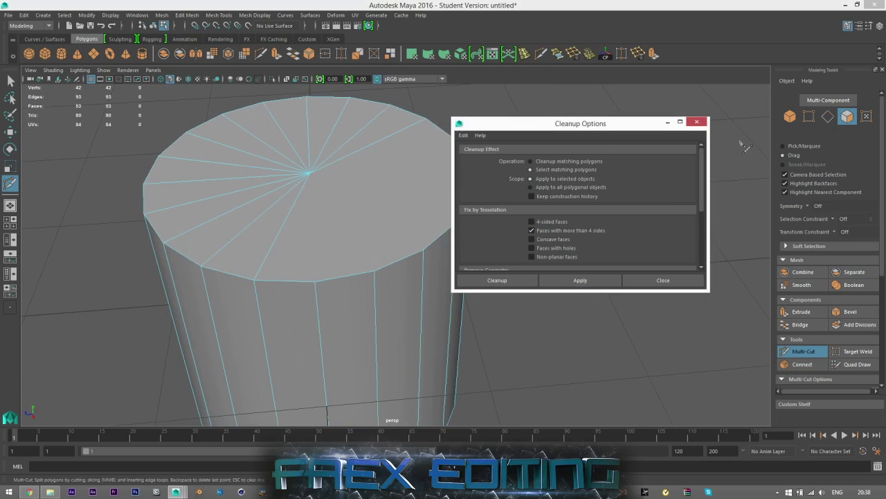
left_click(573, 280)
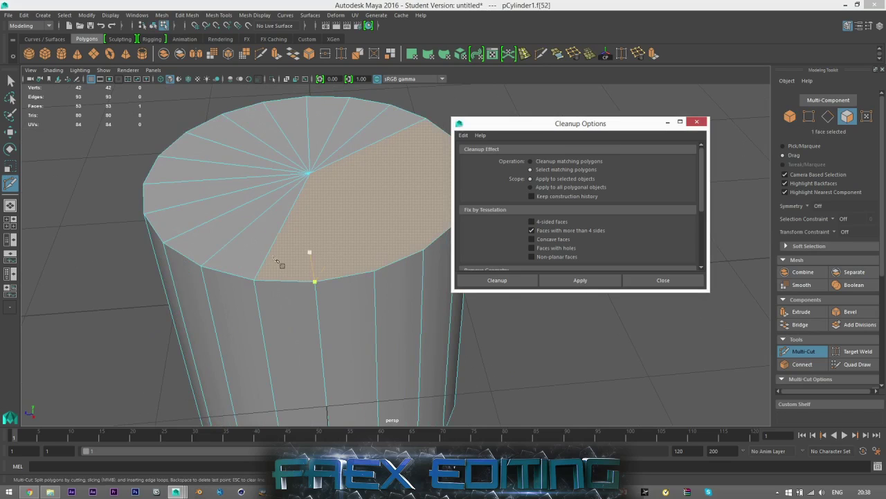
middle_click_drag(276, 293, 321, 240, "alt")
left_click(302, 224)
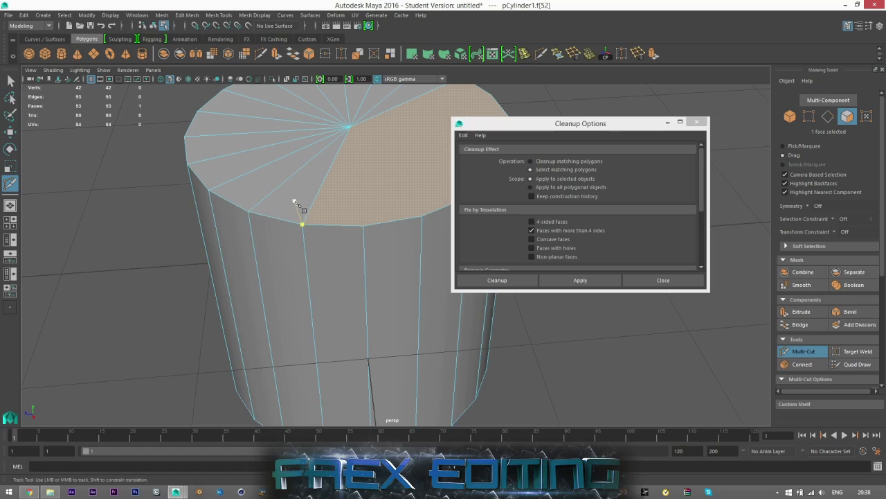
middle_click_drag(326, 242, 280, 284, "alt")
scroll(280, 284, "down", 3)
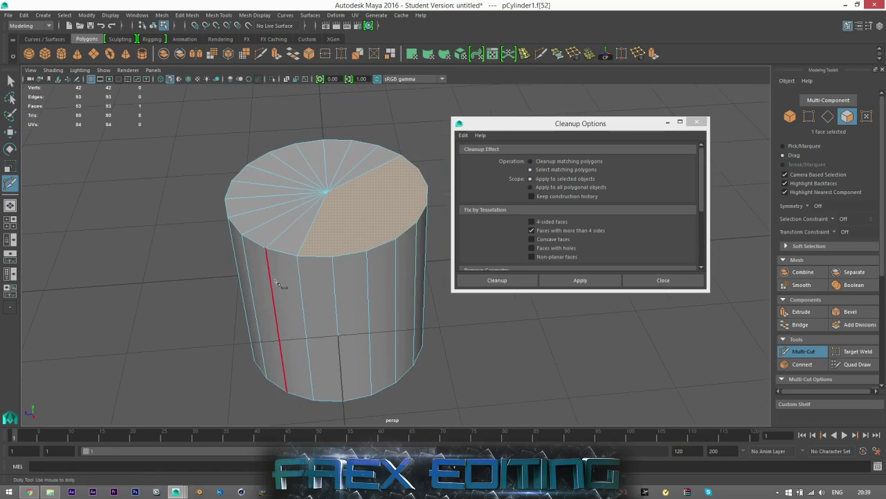
- Leave the Multi-Cut tool, switch to the Wardrobe scene and select the wardrobe's middle door
left_click_drag(320, 360, 315, 310, "alt")
left_click(10, 81)
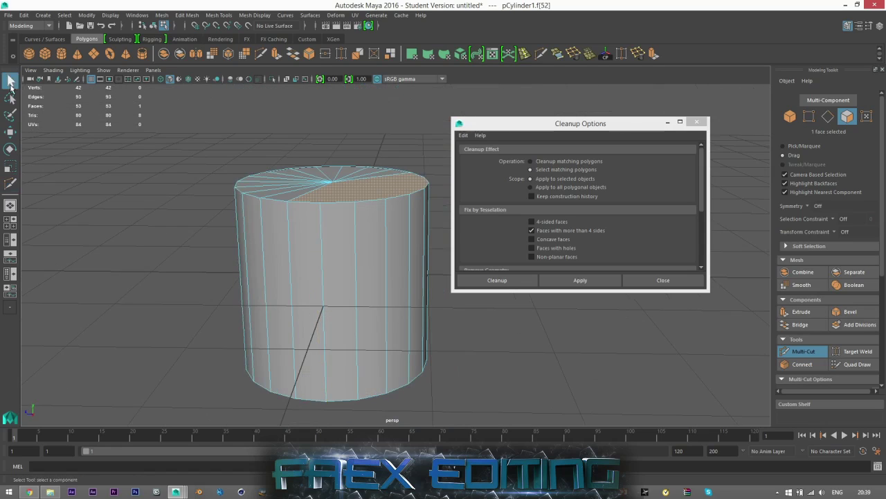
mouse_move(178, 492)
left_click(360, 445)
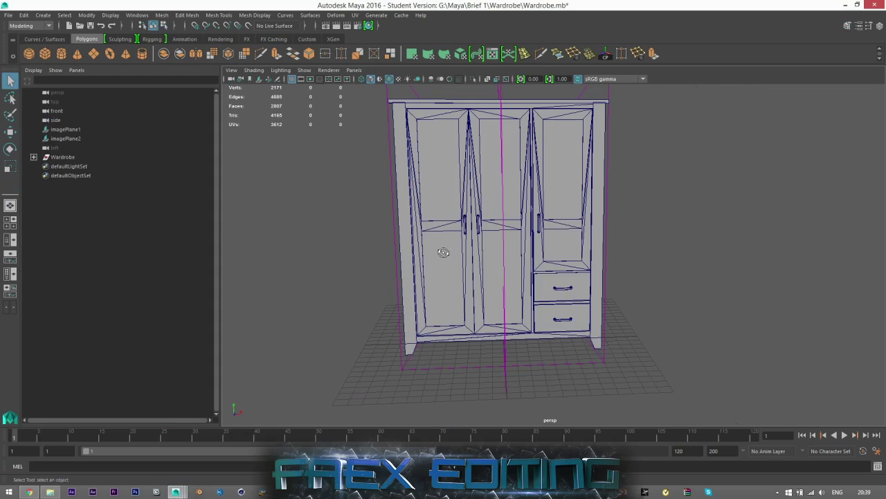
scroll(469, 227, "up", 5)
middle_click_drag(471, 250, 494, 213, "alt")
scroll(464, 277, "up", 4)
scroll(432, 306, "up", 2)
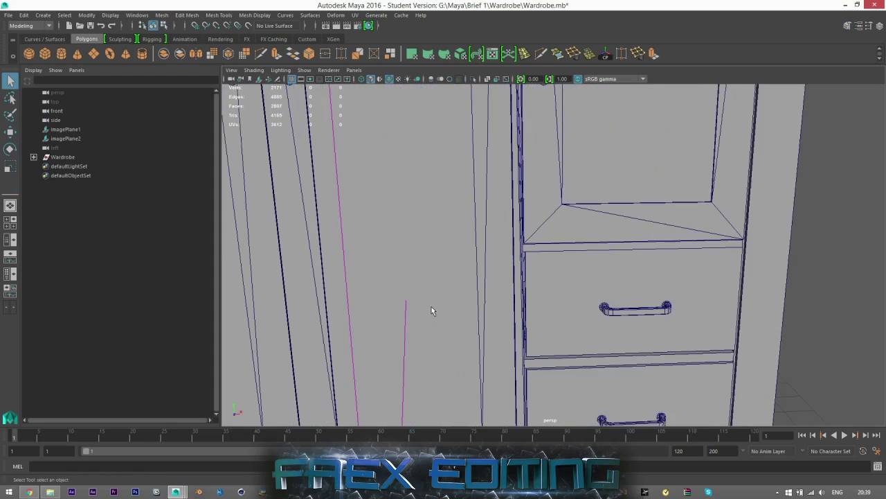
middle_click_drag(443, 304, 533, 249, "alt")
scroll(451, 220, "down", 3)
left_click(451, 222)
scroll(472, 222, "up", 2)
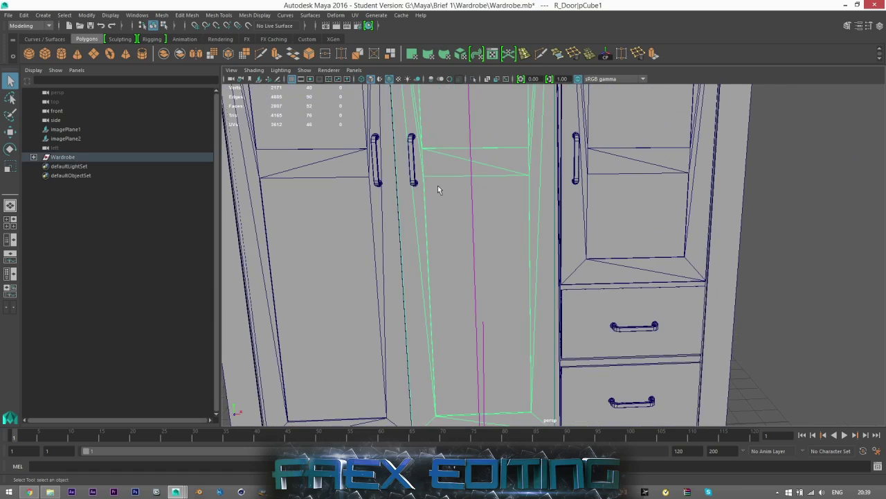
- Delete five diagonal edges from the middle door: on the crossbar, the top and bottom rails, and the lower part of both side frames
left_click(846, 27)
left_click(830, 116)
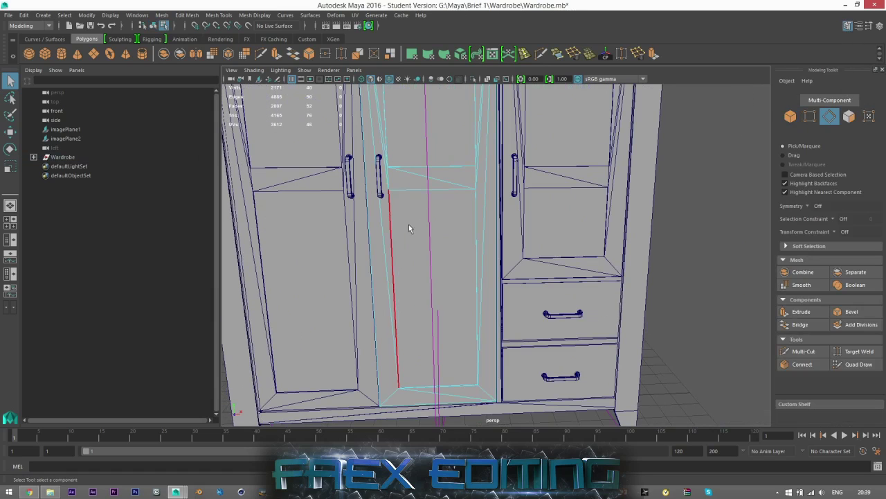
left_click(387, 212)
left_click(442, 192, "shift")
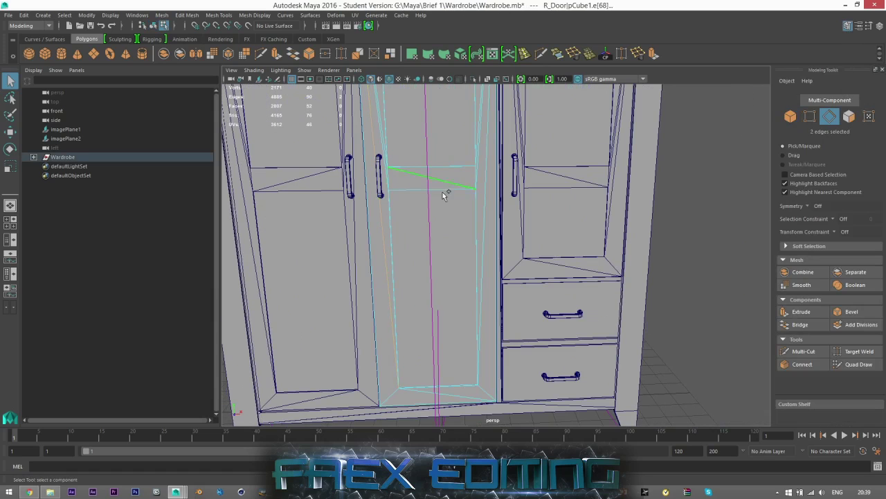
left_click(442, 393, "shift")
left_click(486, 248, "shift")
middle_click_drag(446, 167, 484, 300, "alt")
middle_click_drag(472, 164, 462, 291, "alt")
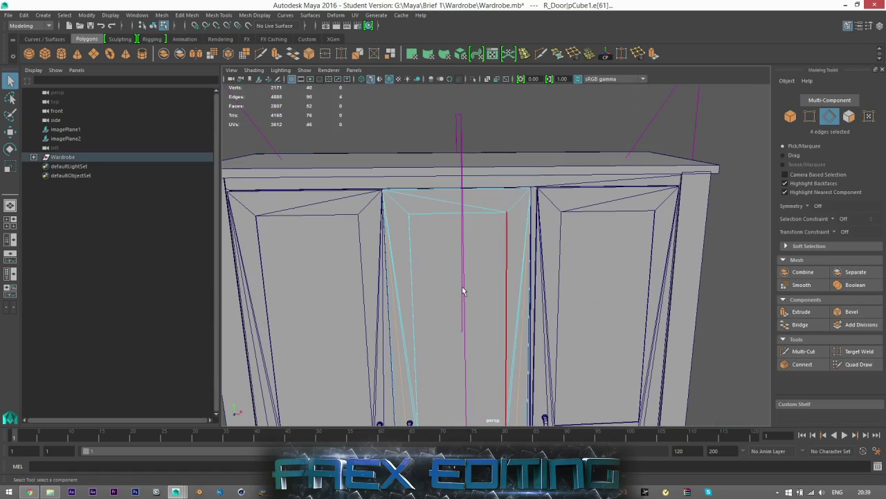
left_click(464, 200, "shift")
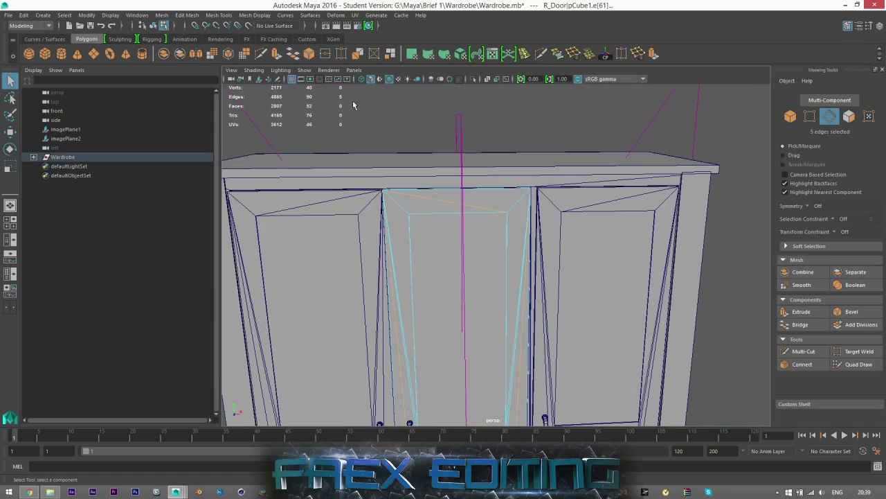
left_click(572, 56)
- Delete the remaining long diagonal edges along both sides of the middle door's frame
scroll(488, 273, "down", 3)
scroll(397, 328, "up", 4)
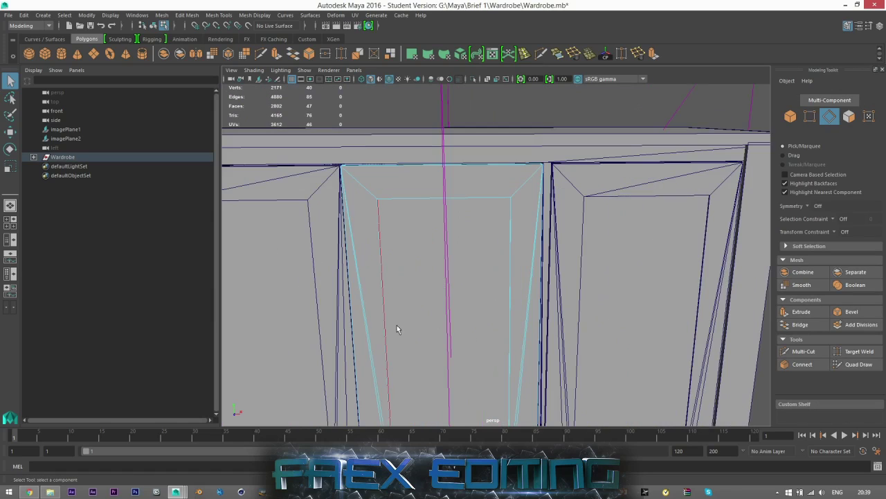
double_click(371, 327)
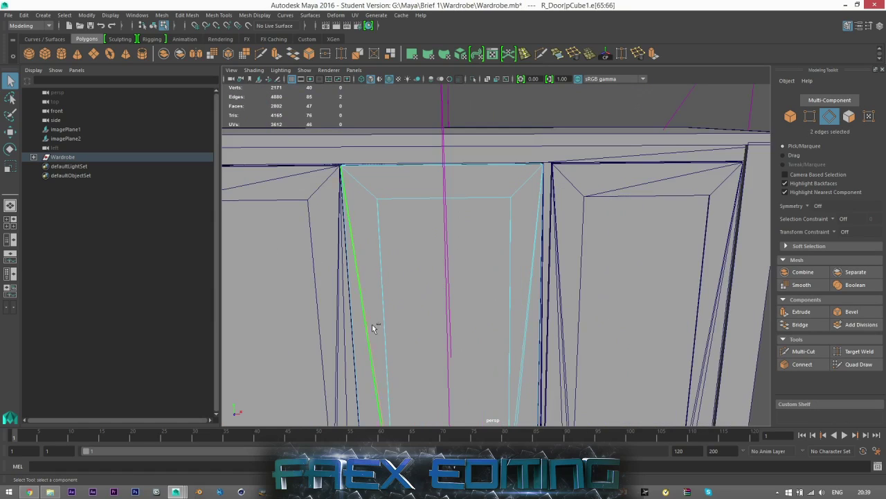
left_click(575, 54)
middle_click_drag(486, 366, 476, 255, "alt")
left_click(513, 280)
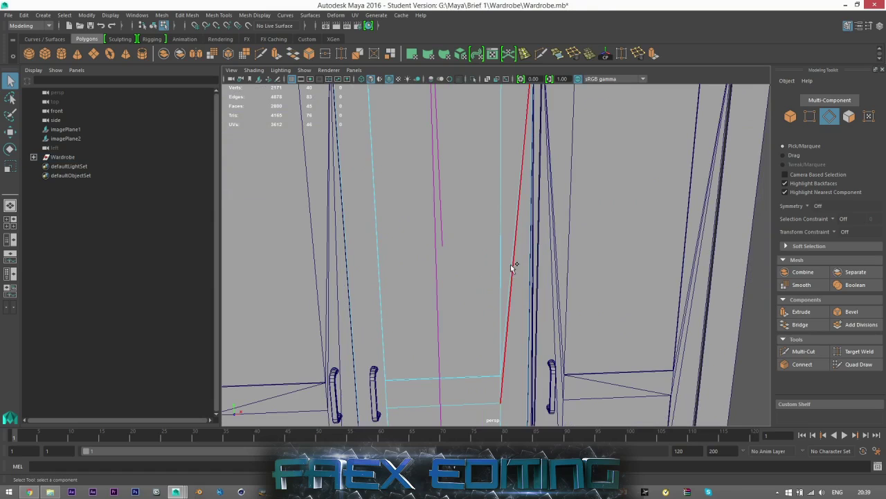
left_click(534, 237)
left_click(579, 58)
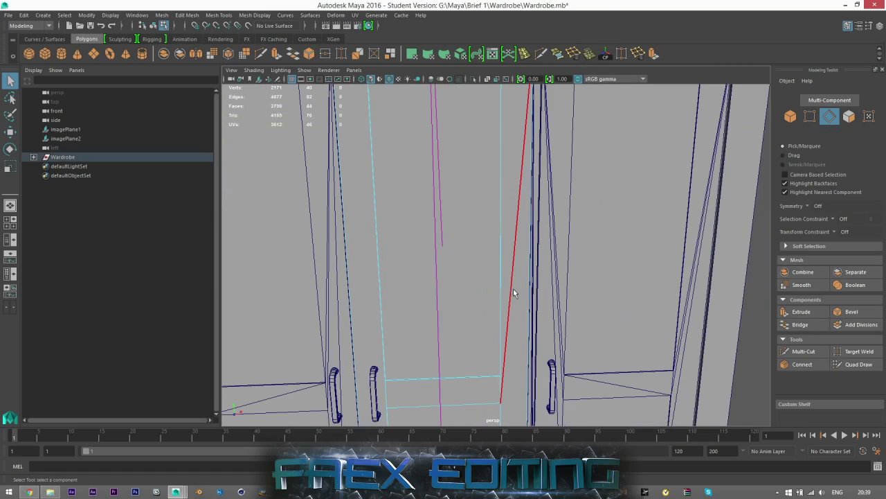
left_click(514, 292)
left_click(575, 55)
- Delete the four corner edges joining the middle door's outer border to its inner panel outline
scroll(505, 198, "down", 5)
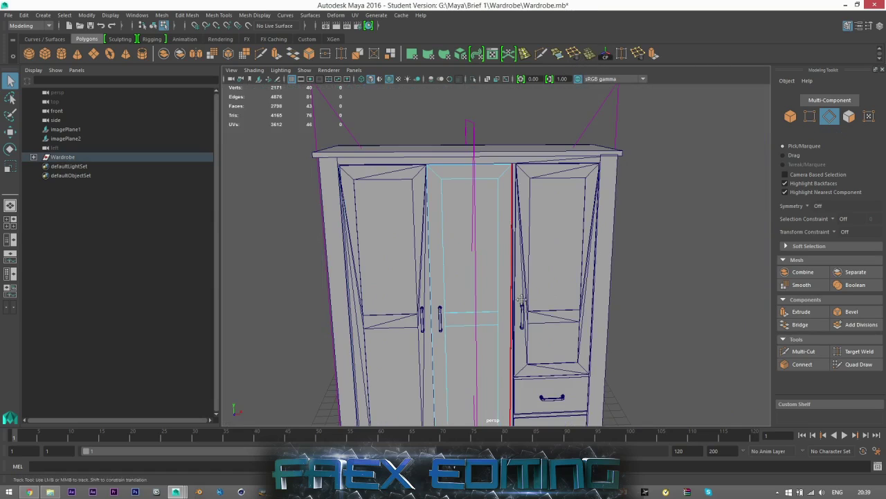
middle_click_drag(490, 419, 479, 312, "alt")
scroll(479, 313, "up", 3)
mouse_move(524, 332)
left_mouse_down("alt")
mouse_move(490, 337)
mouse_move(520, 333)
left_mouse_up("alt")
left_click(397, 352)
left_click(505, 360, "shift")
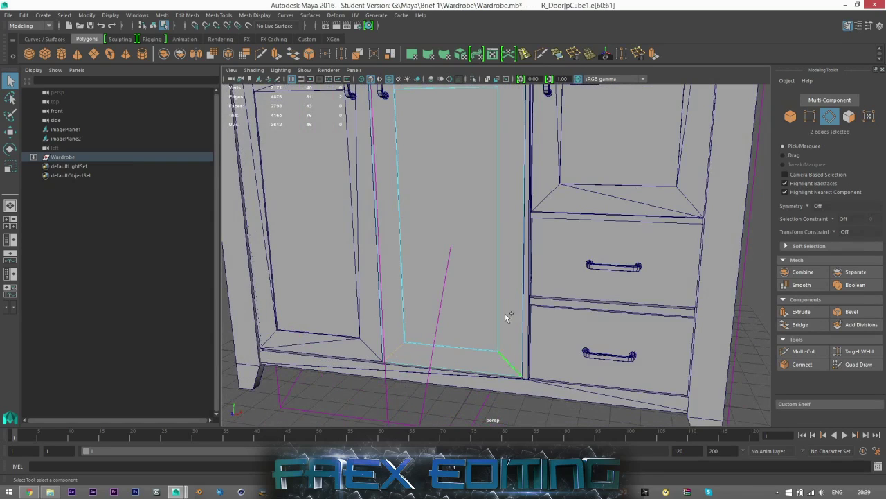
middle_click_drag(499, 193, 532, 386, "alt")
middle_click_drag(531, 188, 539, 479, "alt")
left_click(415, 248, "shift")
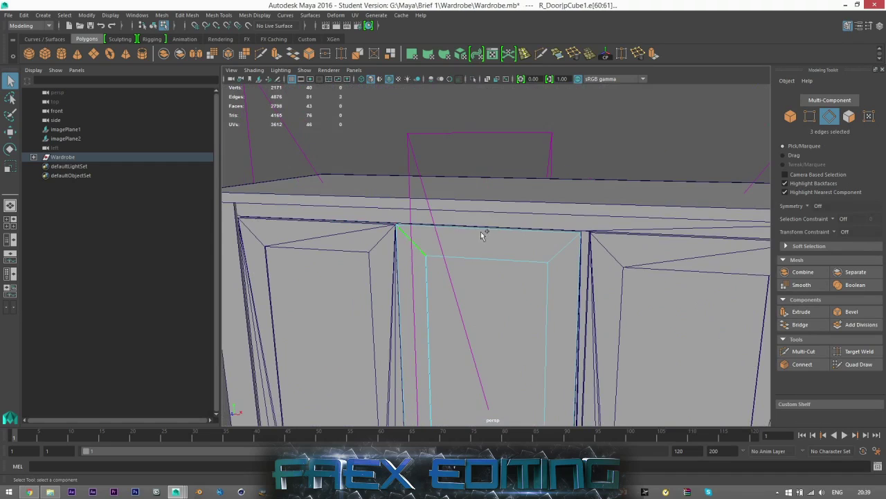
left_click(558, 252, "shift")
left_click(575, 55)
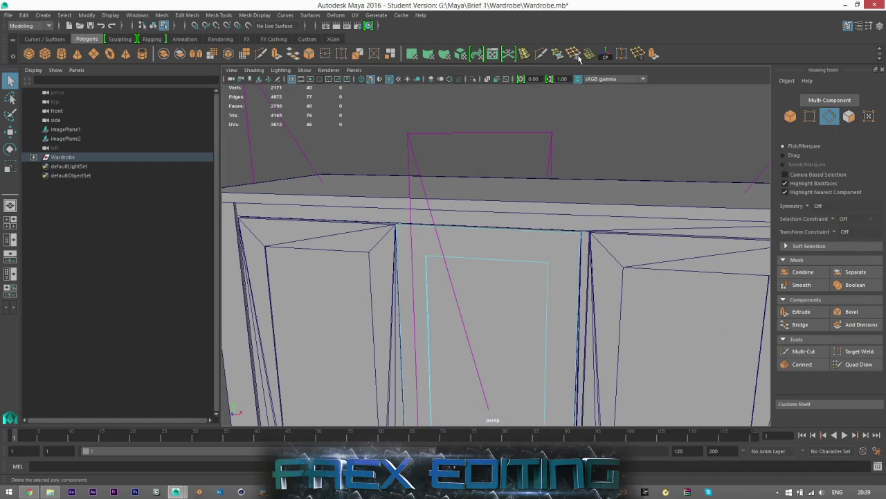
- Return the middle door to object selection mode
middle_click_drag(539, 370, 538, 162, "alt")
scroll(539, 163, "down", 2)
middle_click_drag(560, 338, 554, 160, "alt")
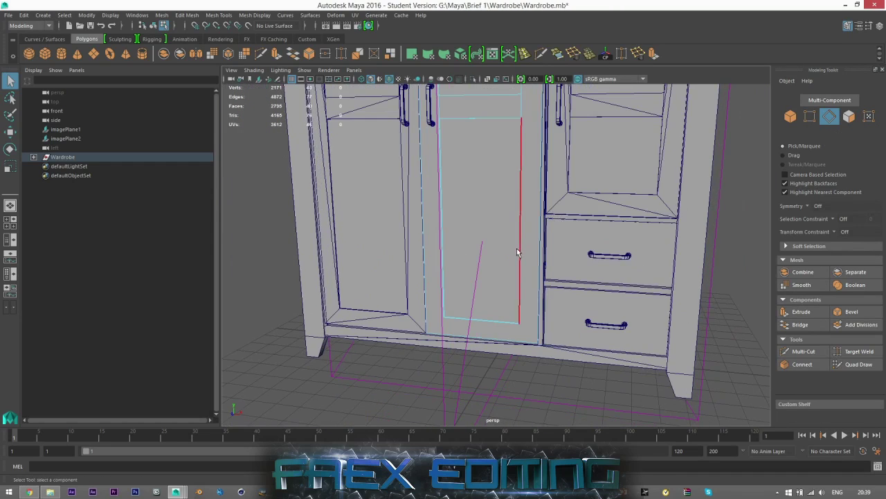
scroll(521, 253, "down", 2)
middle_click_drag(529, 211, 516, 284, "alt")
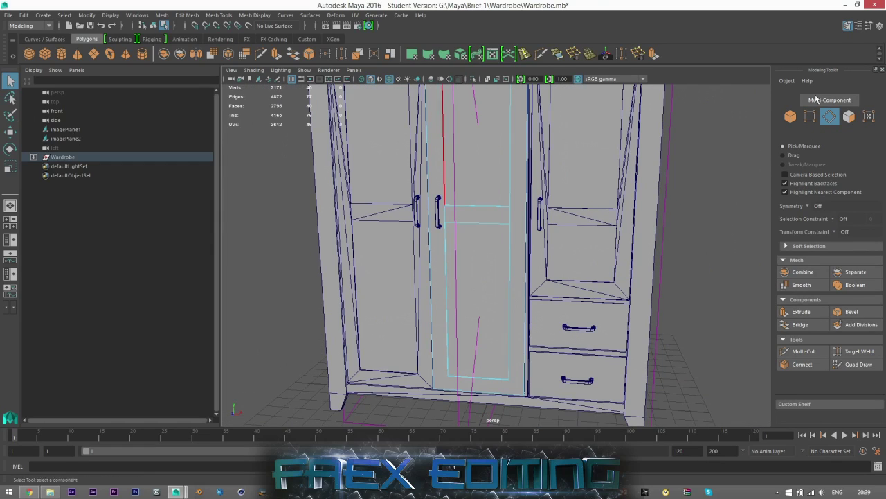
left_click(790, 116)
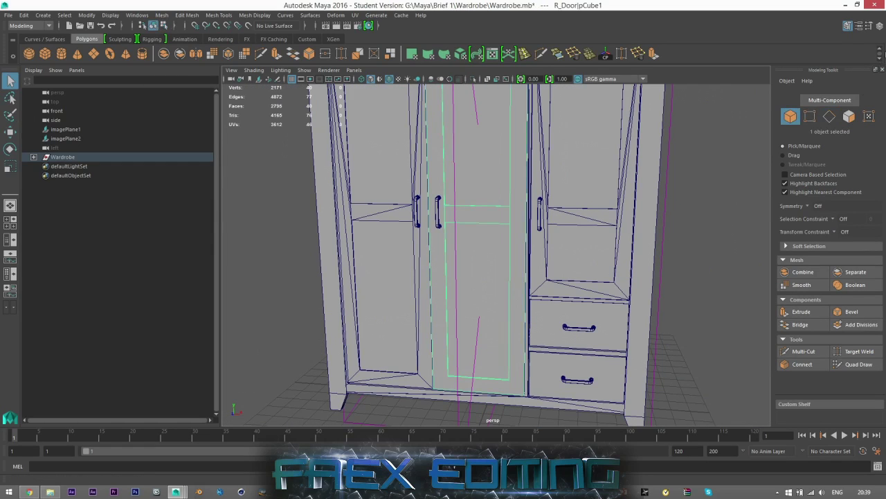
- Hide the base, bdrawer, tdrawer and rdoorlittle display layers so only the two tall doors are shown
key("ctrl+a")
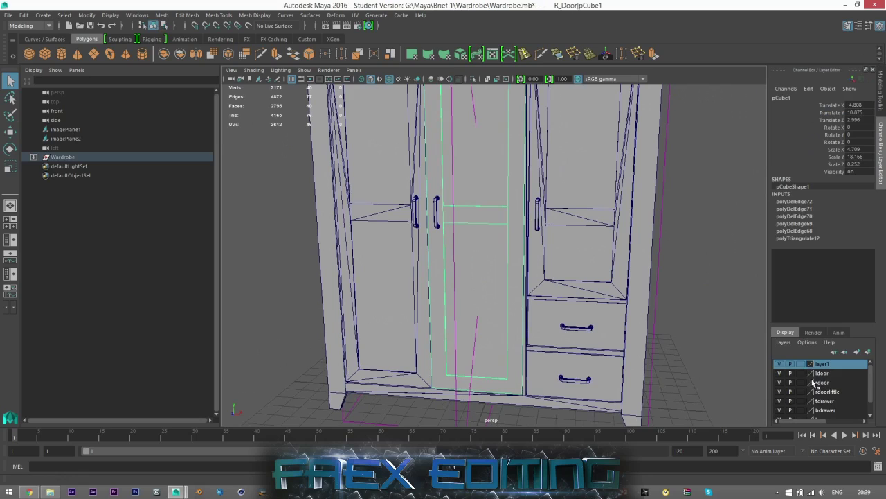
scroll(814, 383, "down", 2)
left_click(779, 404)
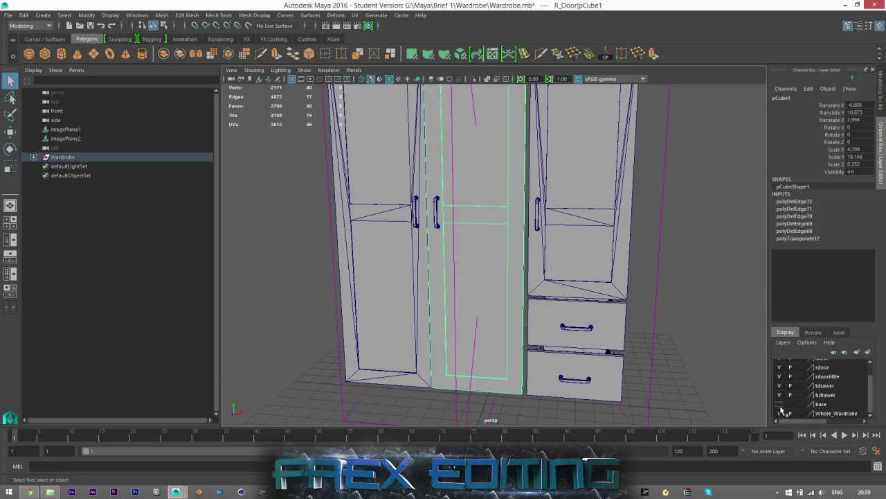
left_click(780, 396)
left_click(781, 386)
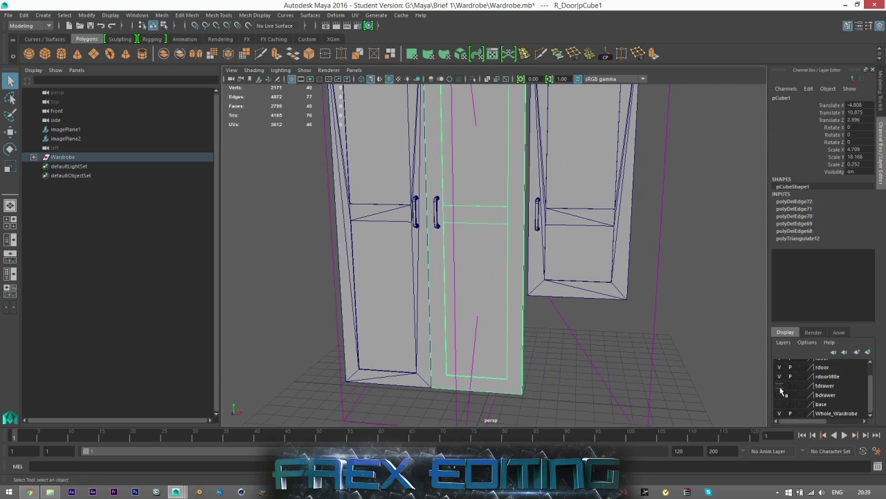
scroll(781, 392, "up", 2)
left_click(780, 391)
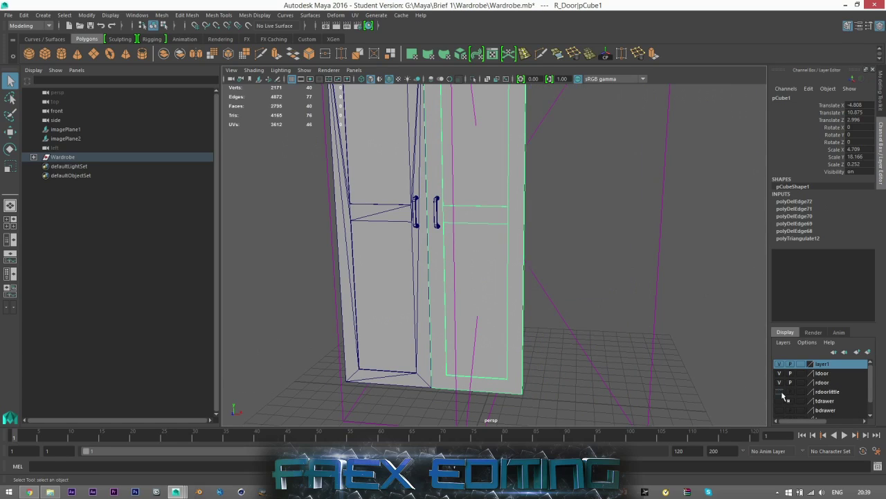
- Compare the edge layout of the edited door with that of the triangulated door beside it
left_click_drag(524, 317, 531, 311, "alt")
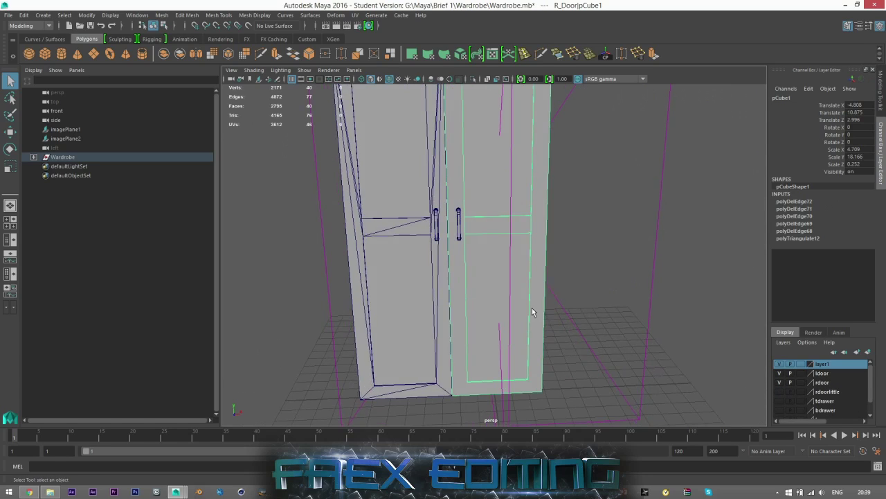
left_click(598, 287)
scroll(586, 332, "down", 3)
left_click_drag(583, 341, 578, 336, "alt")
middle_click_drag(577, 337, 569, 356, "alt")
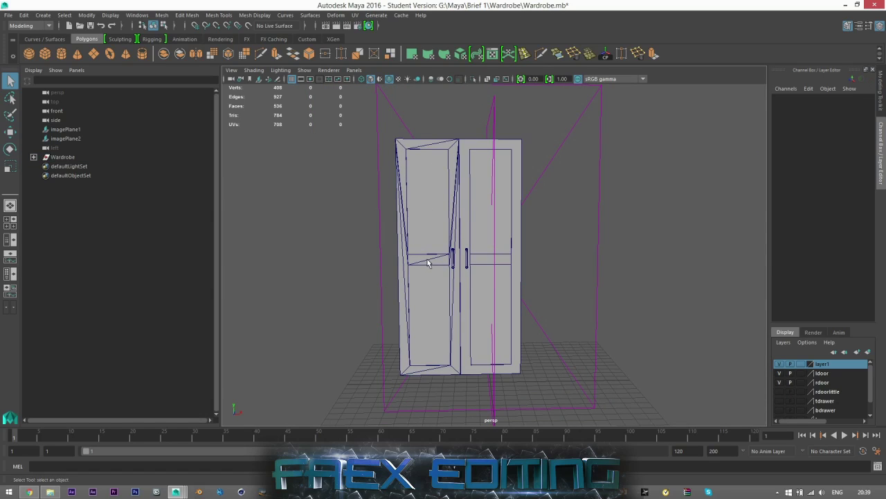
left_click(495, 268)
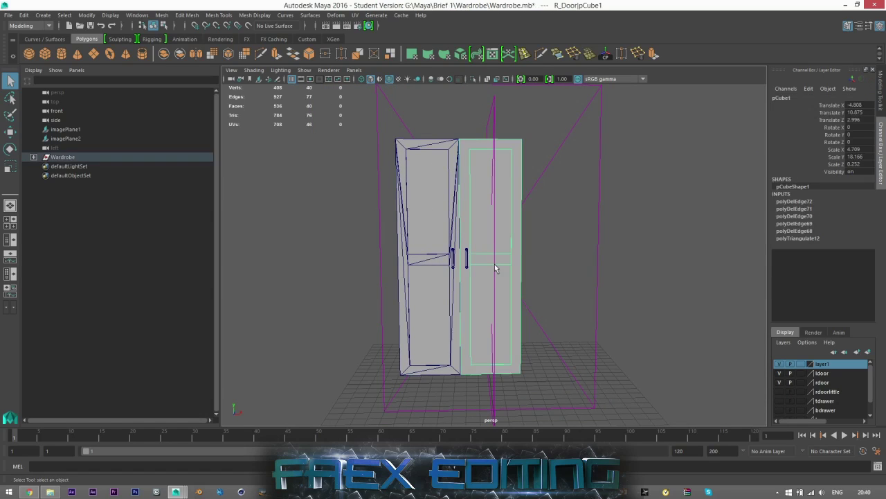
left_click(560, 248)
left_click_drag(531, 267, 486, 272, "alt")
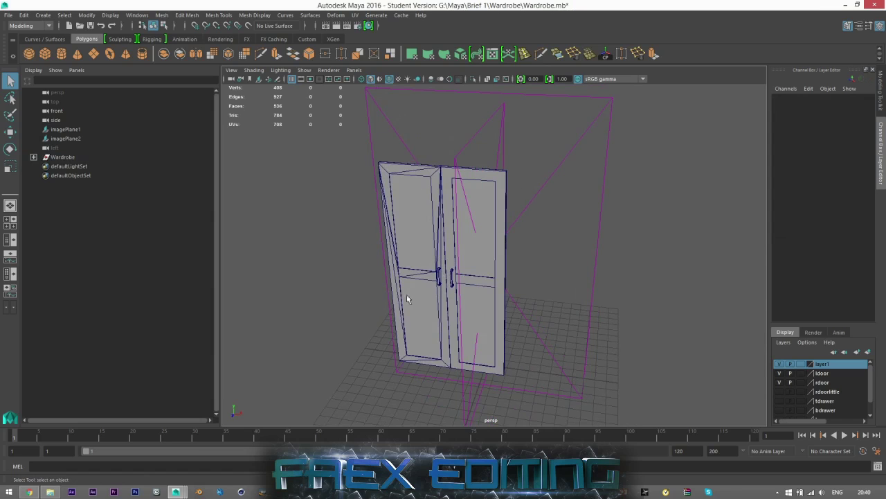
left_click_drag(503, 326, 438, 275, "alt")
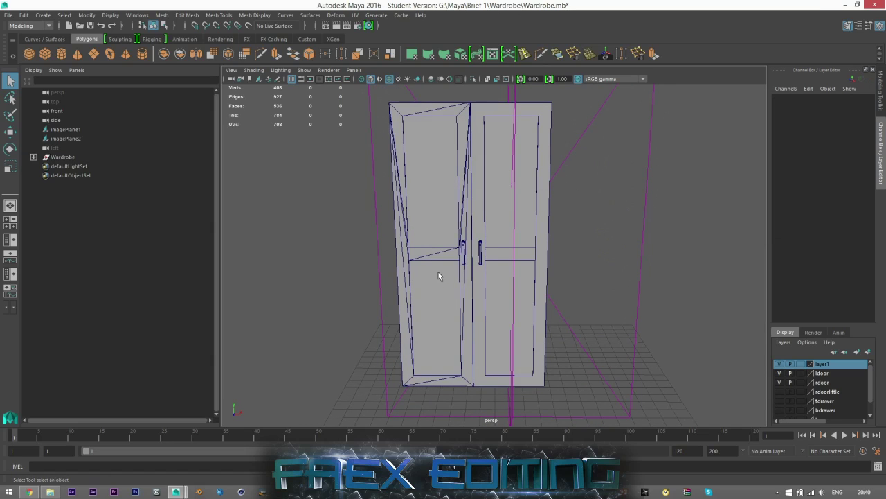
left_click_drag(533, 267, 498, 292, "alt")
scroll(500, 279, "up", 3)
scroll(497, 292, "down", 4)
mouse_move(498, 291)
middle_mouse_down("alt")
mouse_move(478, 299)
mouse_move(506, 295)
middle_mouse_up("alt")
scroll(479, 299, "up", 1)
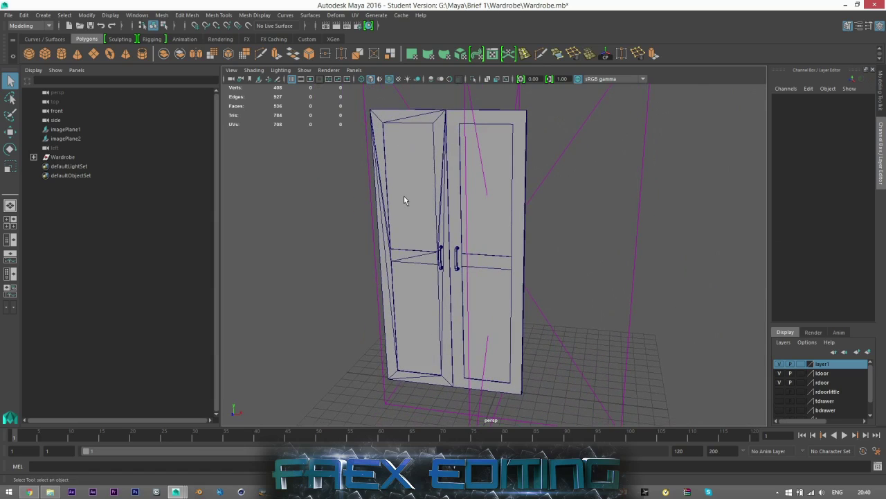
left_click_drag(403, 195, 407, 244, "alt")
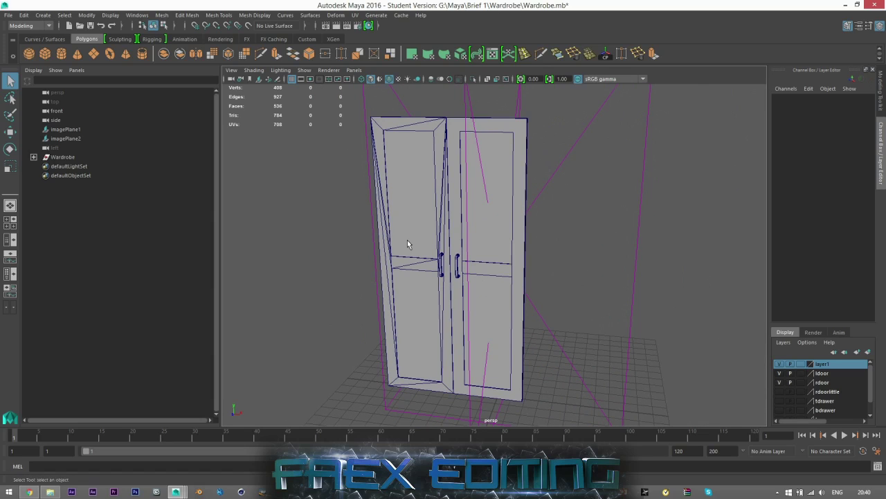
left_click_drag(424, 254, 423, 250, "alt")
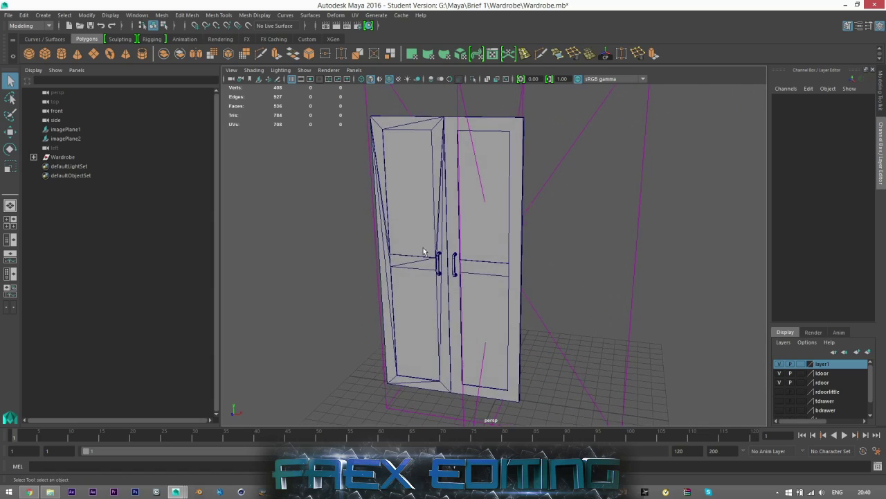
scroll(443, 281, "up", 4)
left_click_drag(457, 303, 464, 303, "alt")
- Run the Cleanup check for faces with more than 4 sides on the edited door and move the options window clear of the model
left_click(492, 245)
key("f")
left_click_drag(492, 245, 483, 245, "alt")
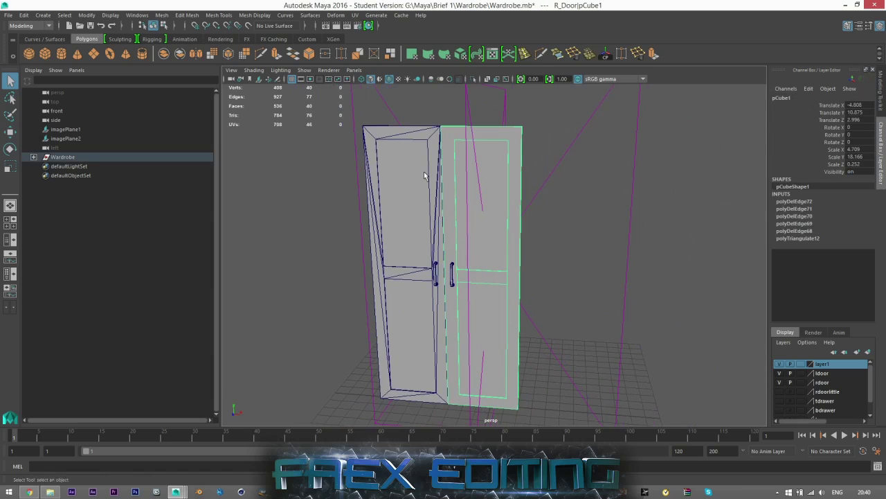
left_click(161, 15)
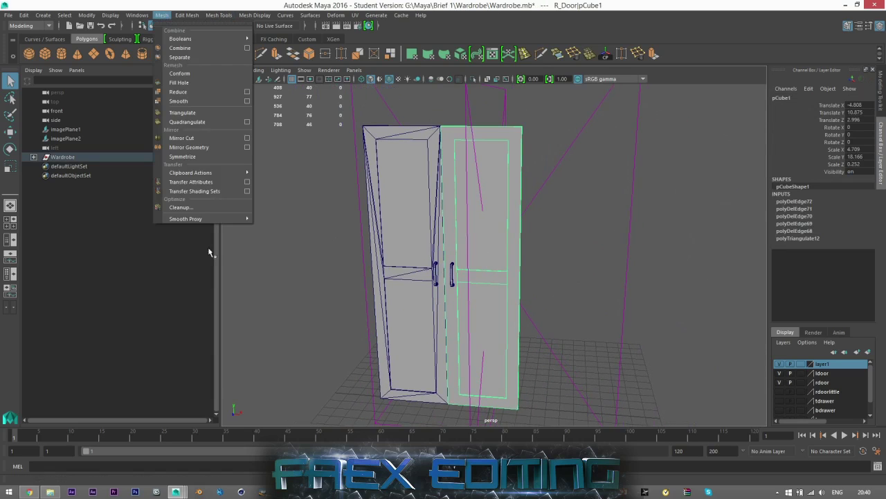
left_click(178, 208)
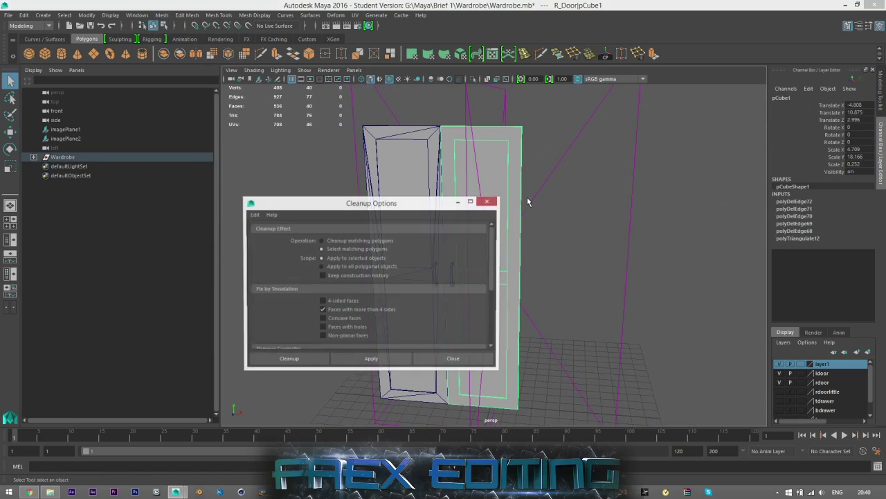
left_click(374, 361)
left_click_drag(379, 203, 746, 105)
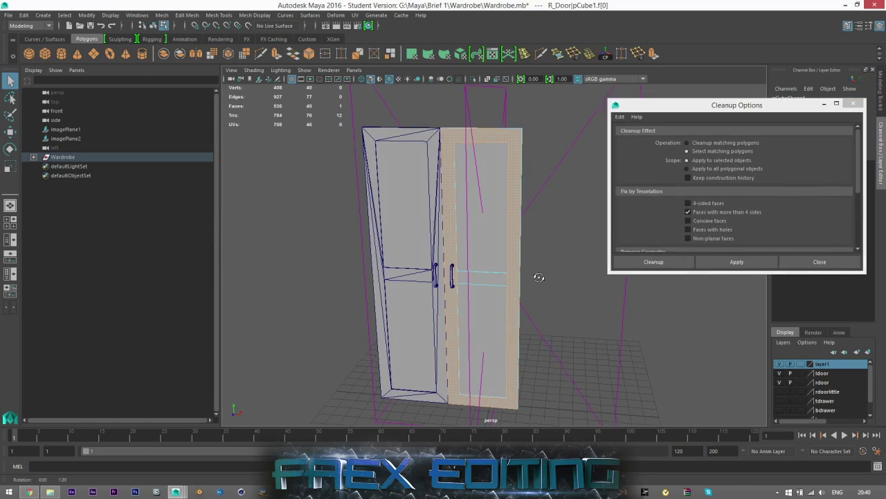
- Inspect the highlighted frame face of the right tall door from the top down to its bottom edge, comparing it with the neighbouring door
left_click_drag(539, 277, 475, 271, "alt")
right_click_drag(475, 271, 483, 332, "alt")
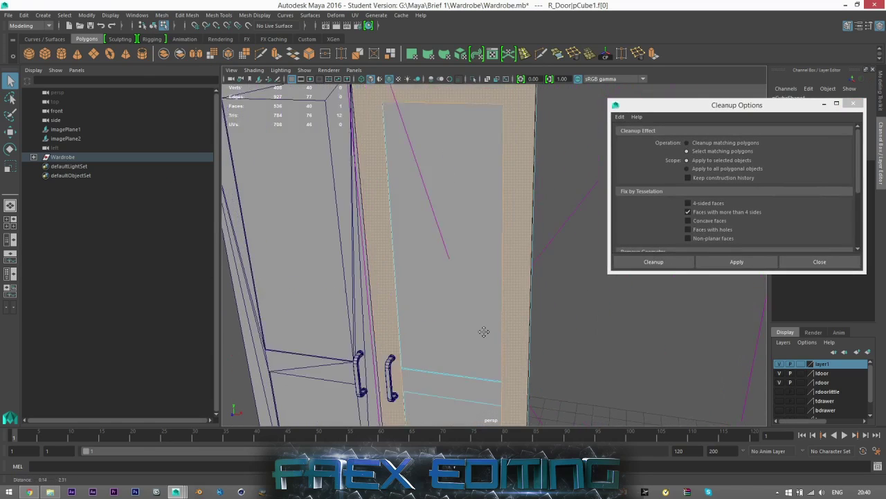
middle_click_drag(484, 331, 489, 392, "alt")
middle_click_drag(513, 293, 507, 102, "alt")
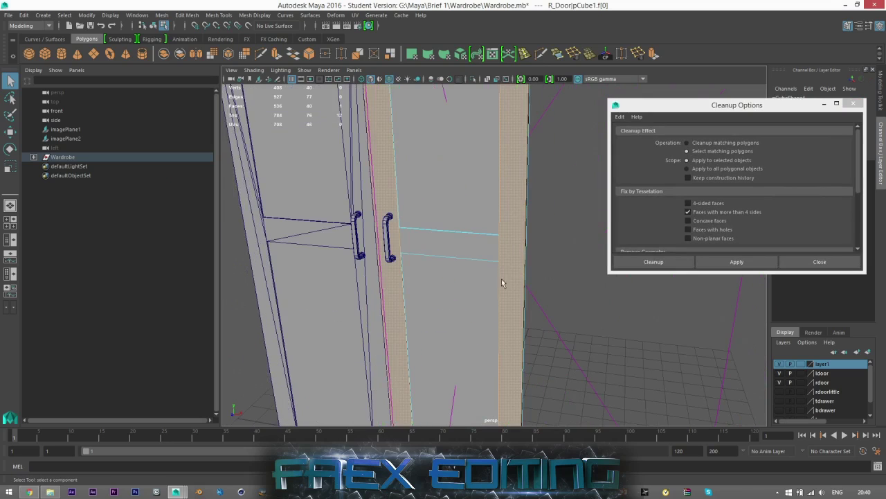
middle_click_drag(510, 302, 528, 154, "alt")
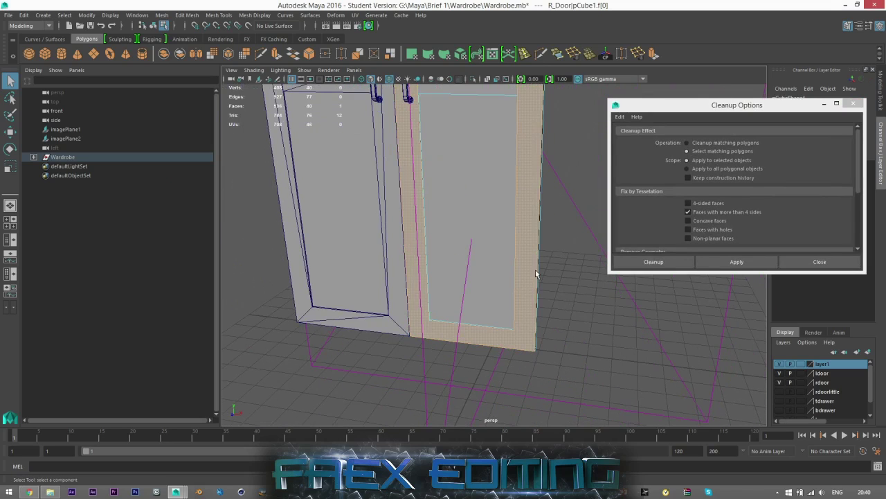
right_click_drag(469, 307, 444, 298, "alt")
middle_click_drag(445, 298, 437, 225, "alt")
left_click_drag(510, 257, 351, 253, "alt")
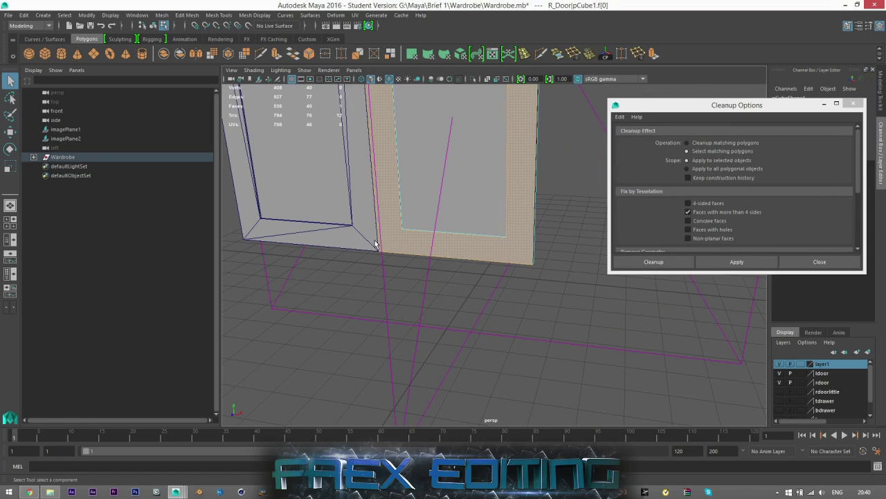
- Use Multi-Cut to connect the outer and inner vertices at both bottom corners of the right tall door's frame
left_click(541, 54)
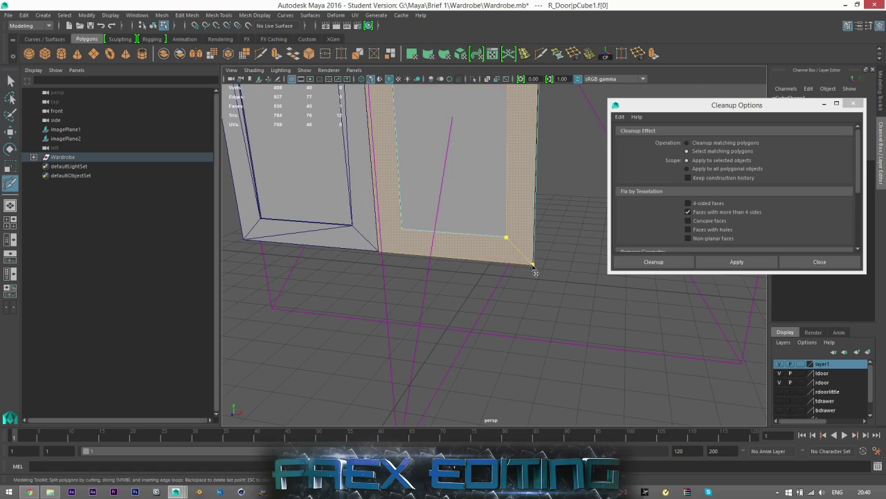
left_click(532, 265)
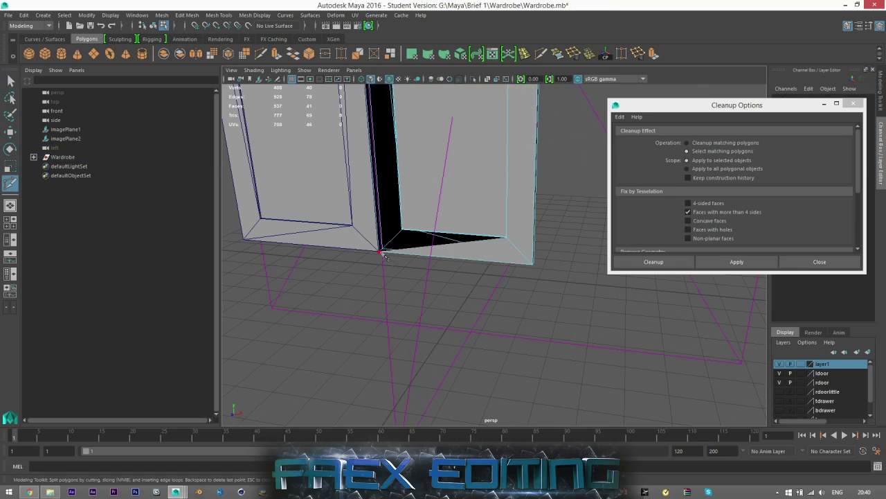
left_click_drag(405, 235, 362, 213, "alt")
scroll(365, 211, "up", 5)
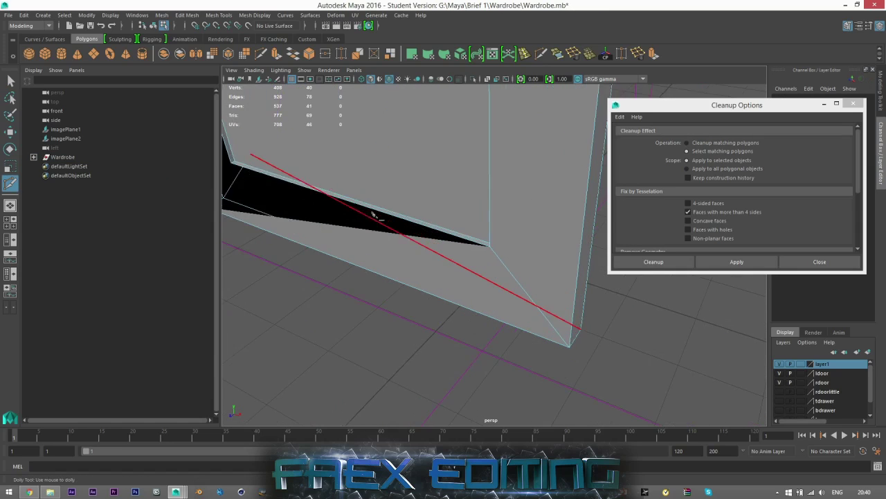
middle_click_drag(371, 212, 523, 225, "alt")
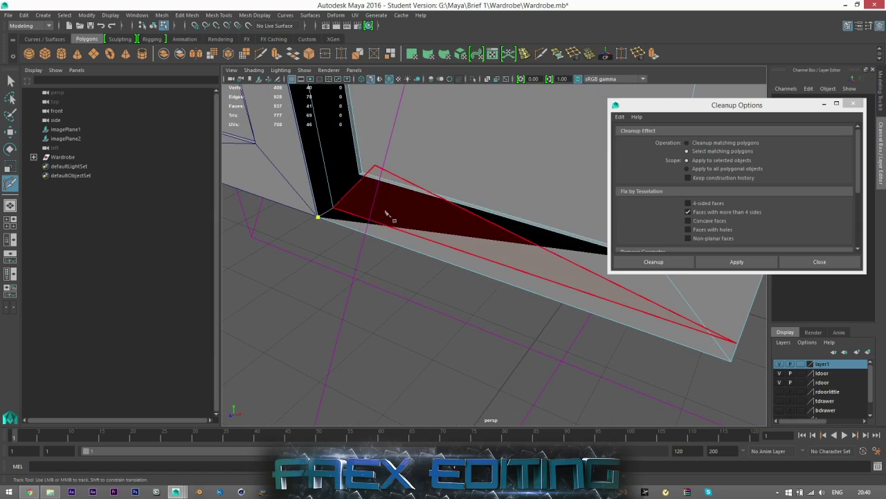
left_click_drag(386, 213, 347, 199, "alt")
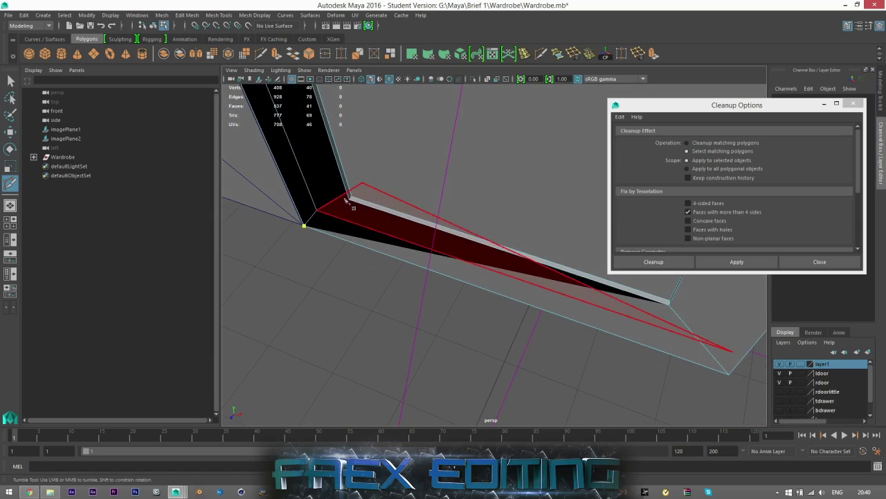
left_click(352, 199)
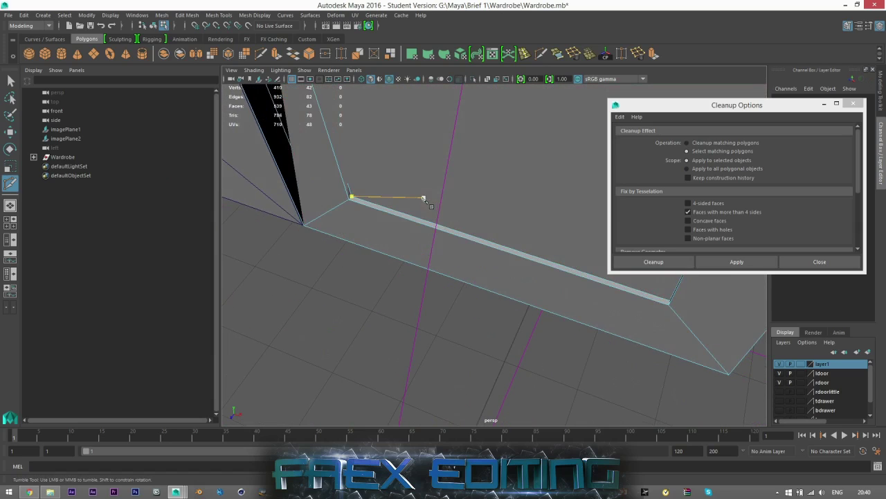
- Try to cut a diagonal edge between the inner and outer vertices at the frame's top outer corner
scroll(408, 227, "down", 3)
left_click_drag(451, 224, 462, 199, "alt")
middle_click_drag(463, 199, 494, 184, "alt")
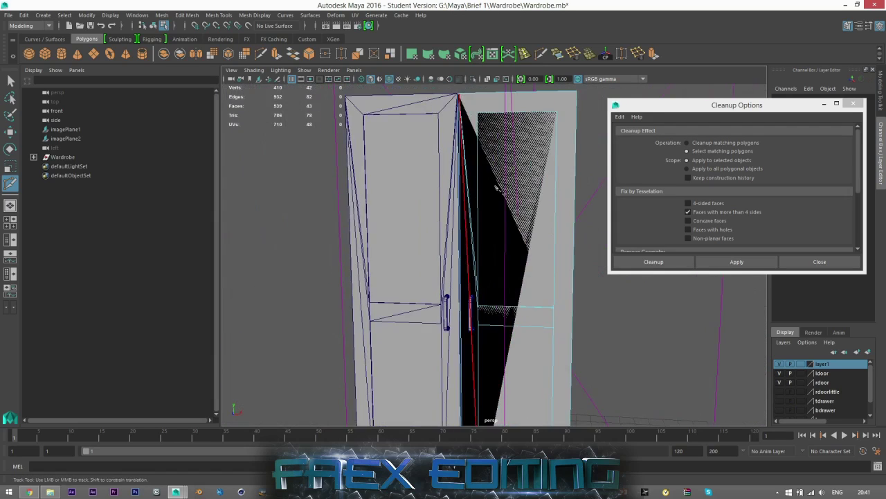
left_click_drag(494, 184, 455, 157, "alt")
scroll(450, 159, "up", 3)
middle_click_drag(439, 192, 434, 252, "alt")
scroll(434, 253, "up", 2)
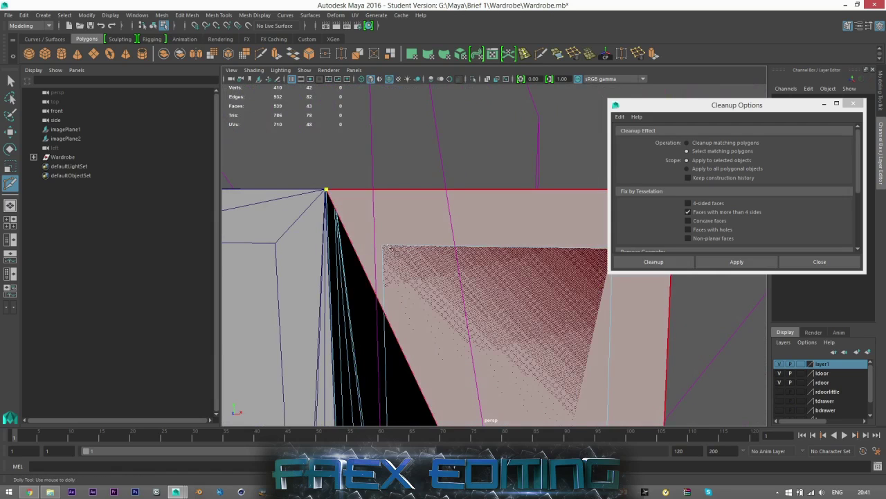
left_click_drag(330, 196, 333, 220, "alt")
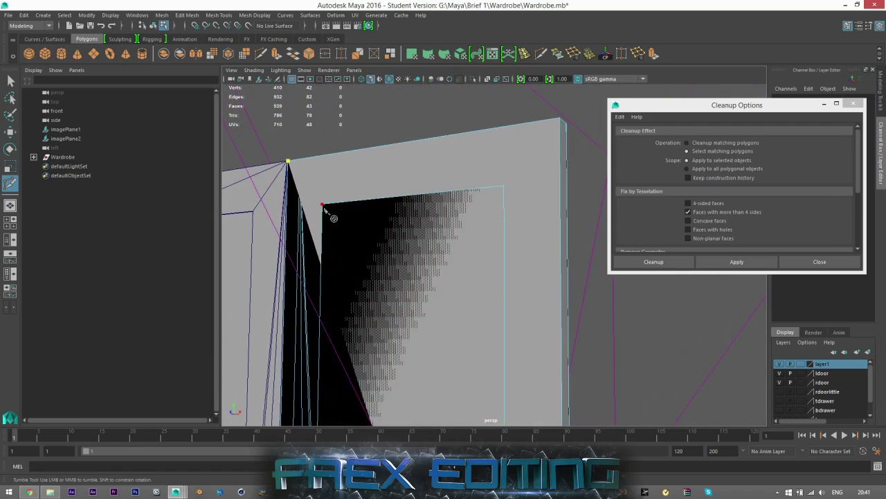
scroll(335, 211, "up", 3)
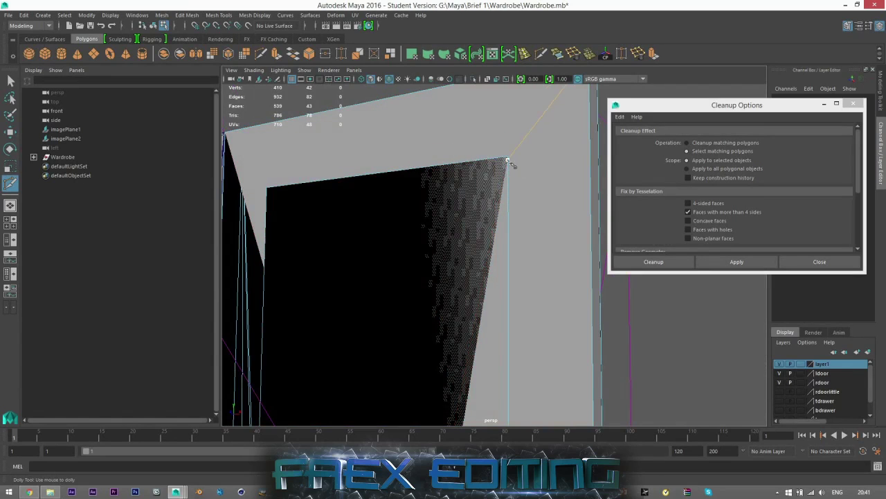
left_click(508, 158)
middle_click_drag(510, 160, 440, 264, "alt")
left_click(513, 168)
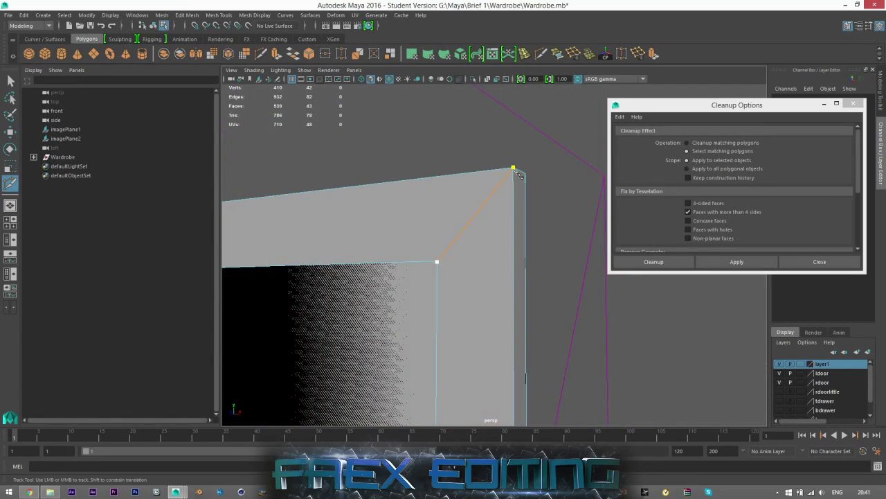
- Undo the corner cuts on the right tall door's frame
key("ctrl+z")
right_click_drag(516, 178, 474, 225, "alt")
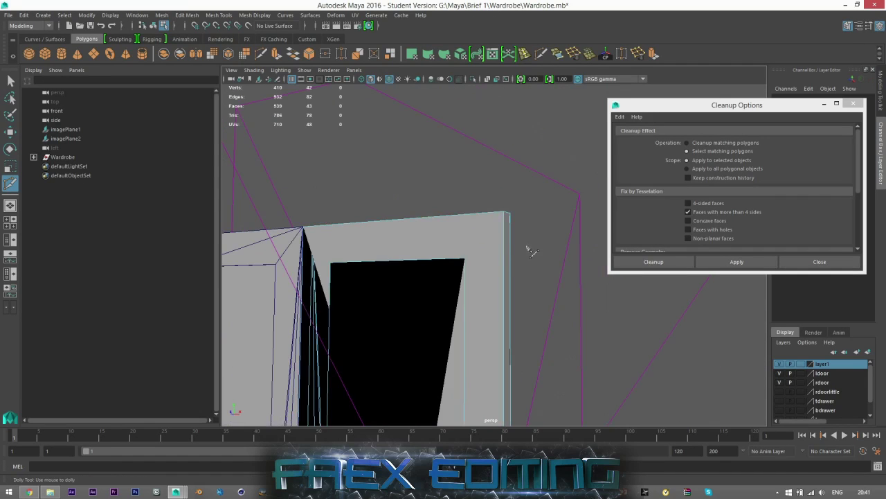
key("ctrl+z")
key("ctrl+z")
key("ctrl+z")
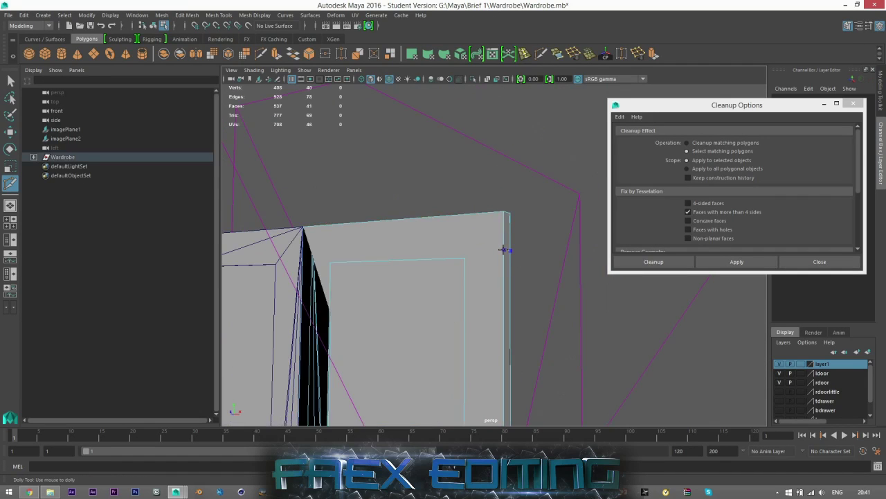
- Cut a diagonal edge between the outer and inner vertices at the frame's top corner beside the neighbouring door
scroll(484, 257, "up", 4)
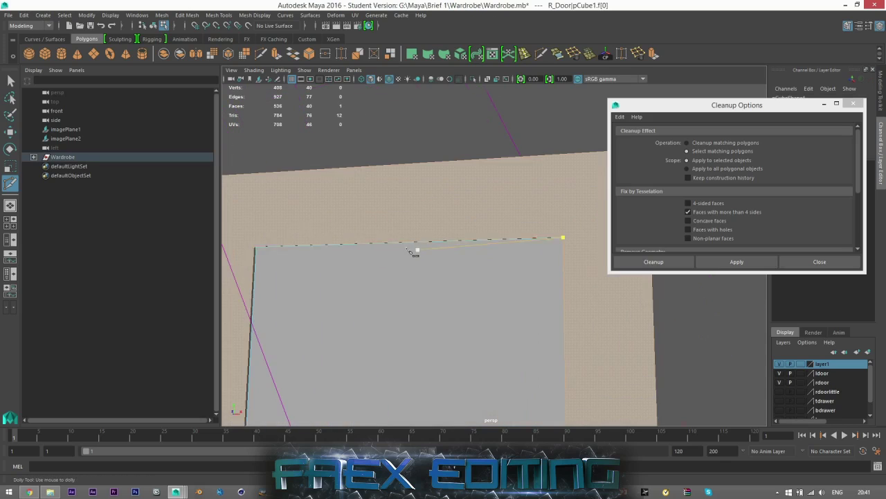
middle_click_drag(329, 231, 297, 152, "alt")
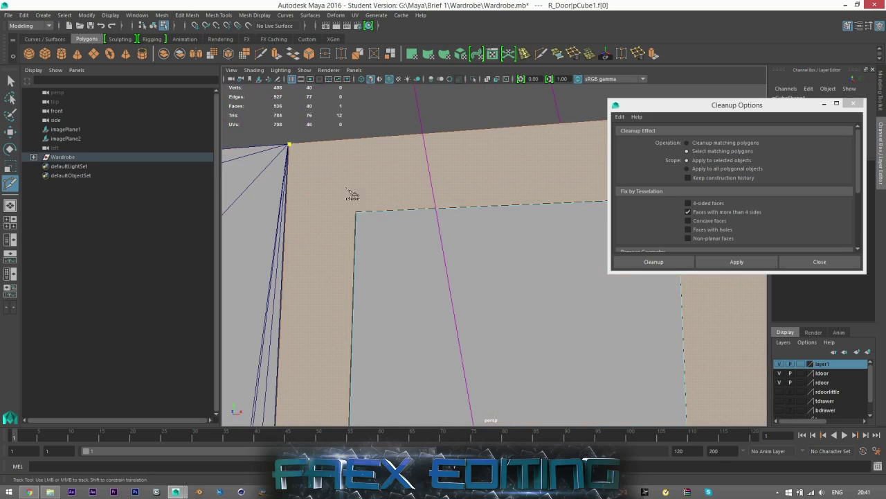
right_click(361, 215)
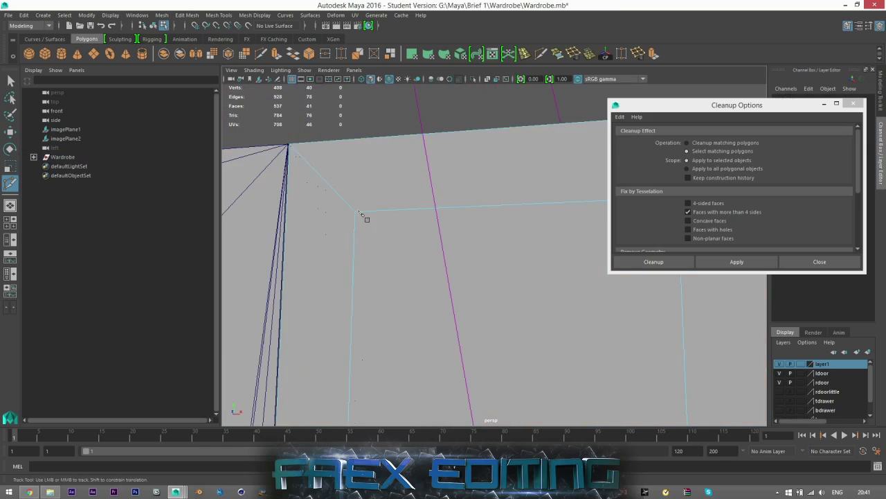
- Try to continue the cuts at the frame's top outer corner, away from the neighbouring door
scroll(381, 231, "down", 4)
left_click_drag(386, 238, 514, 253, "alt")
middle_click_drag(514, 253, 325, 294, "alt")
scroll(427, 224, "up", 3)
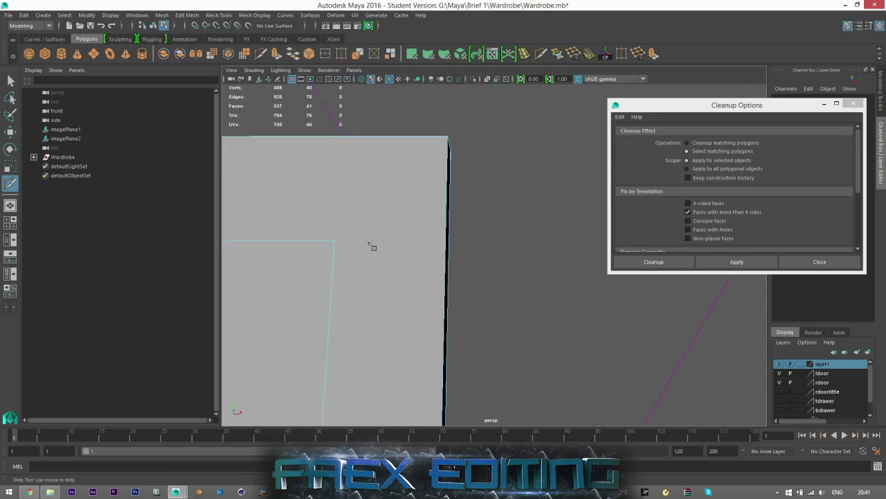
left_click_drag(339, 246, 520, 168, "alt")
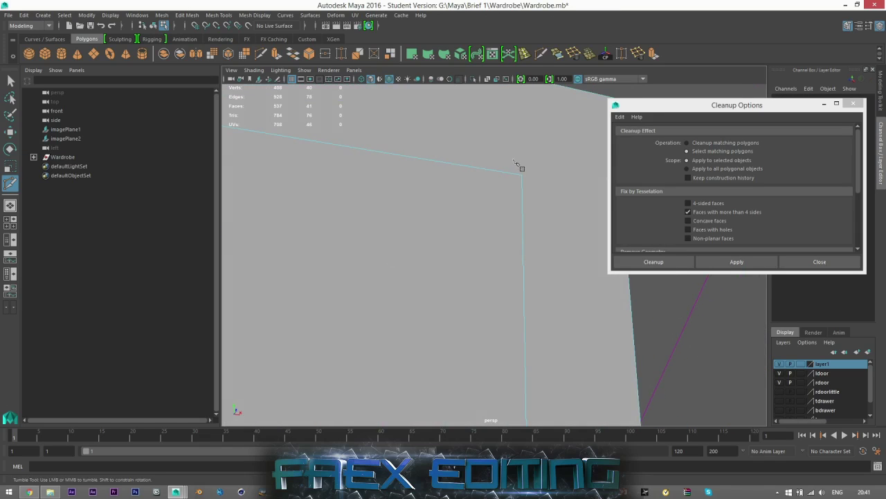
middle_click_drag(546, 183, 477, 244, "alt")
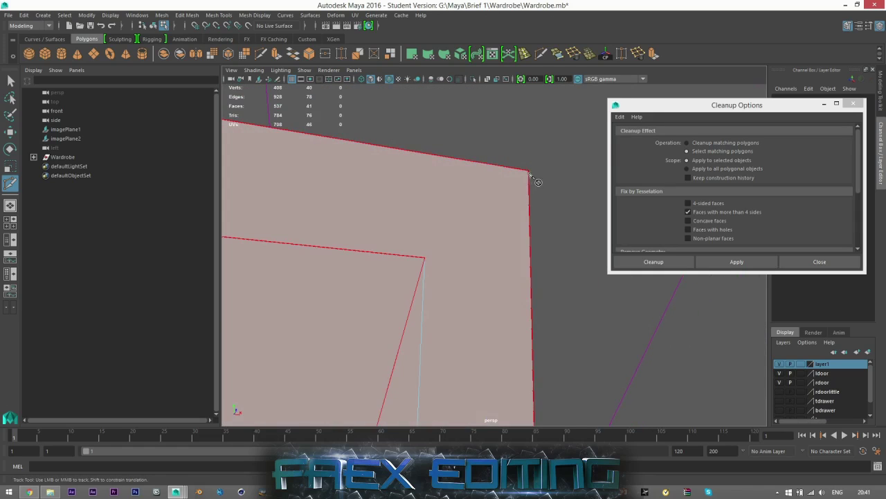
middle_click_drag(534, 174, 497, 214, "alt")
- Try to start a cut at the frame's bottom outer corner, and undo back to the uncut frame face
scroll(496, 243, "down", 5)
middle_click_drag(440, 391, 526, 154, "alt")
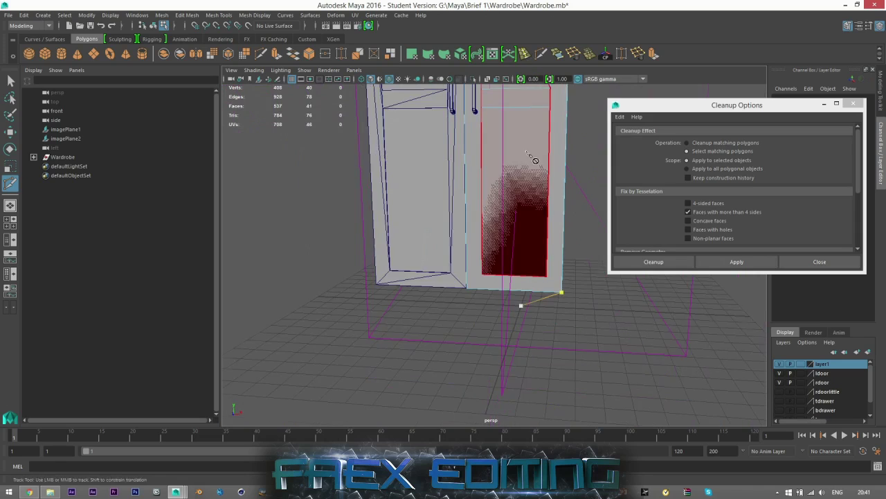
scroll(566, 297, "up", 4)
middle_click_drag(535, 292, 475, 275, "alt")
key("Escape")
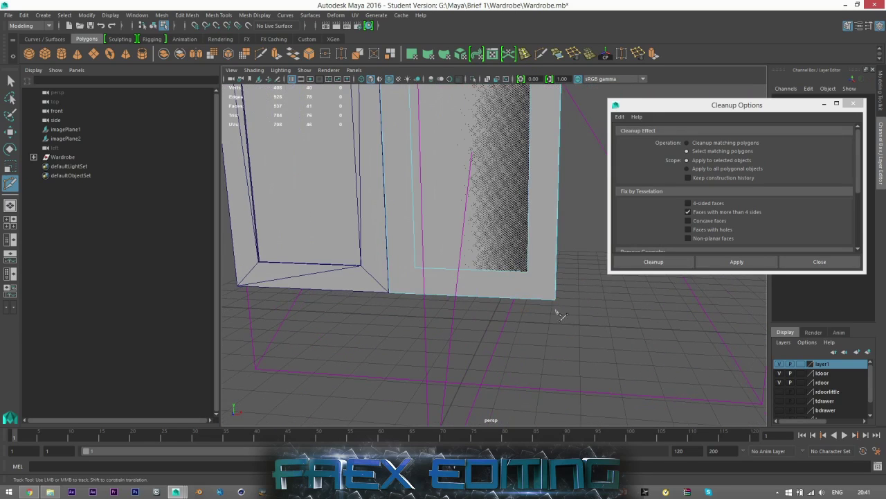
scroll(547, 302, "up", 6)
middle_click_drag(545, 302, 486, 253, "alt")
scroll(486, 253, "down", 1)
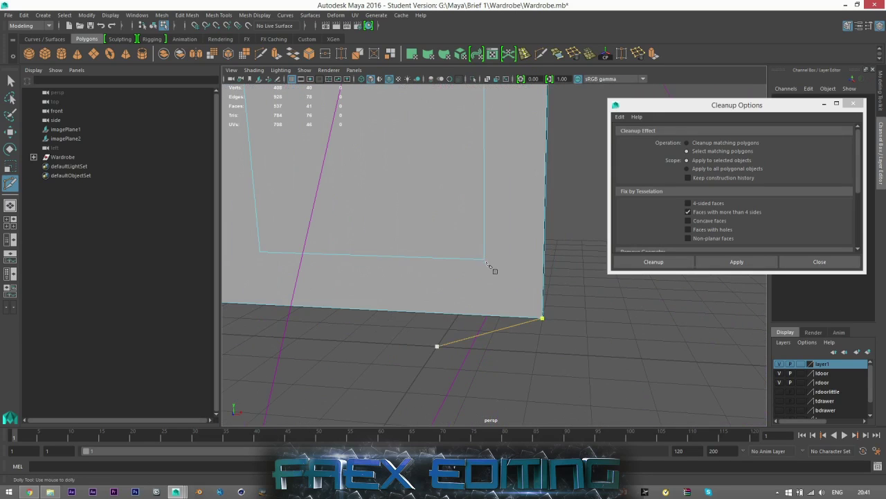
key("ctrl+z")
key("ctrl+z")
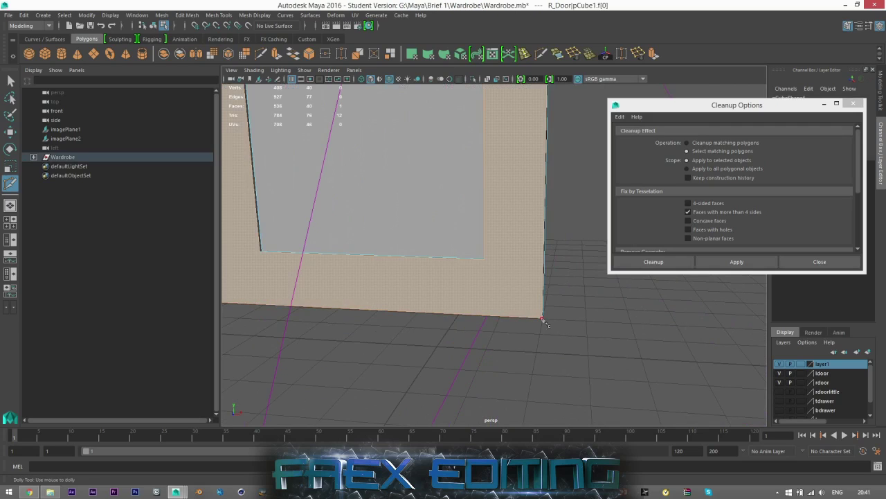
- Cut diagonal edges joining the outer and inner frame vertices at the bottom outer corner and at the bottom corner beside the neighbouring door
left_click(542, 317)
right_click(490, 264)
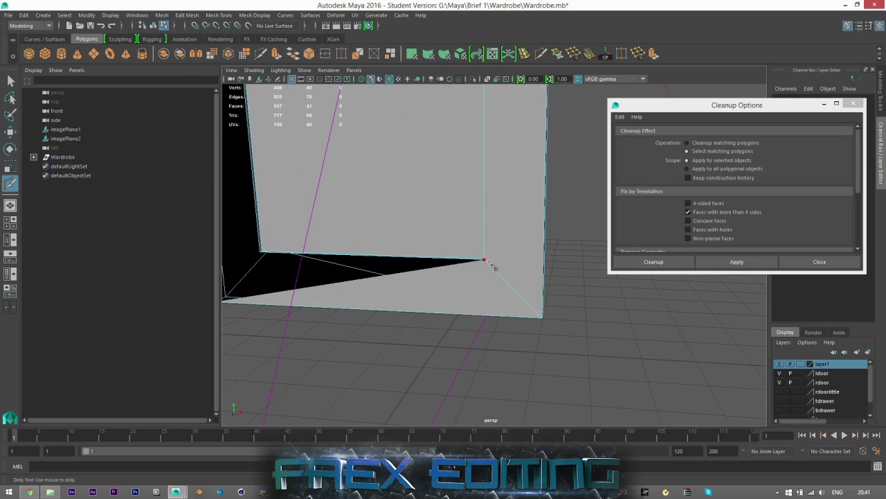
middle_click_drag(321, 270, 449, 288, "alt")
scroll(439, 278, "up", 3)
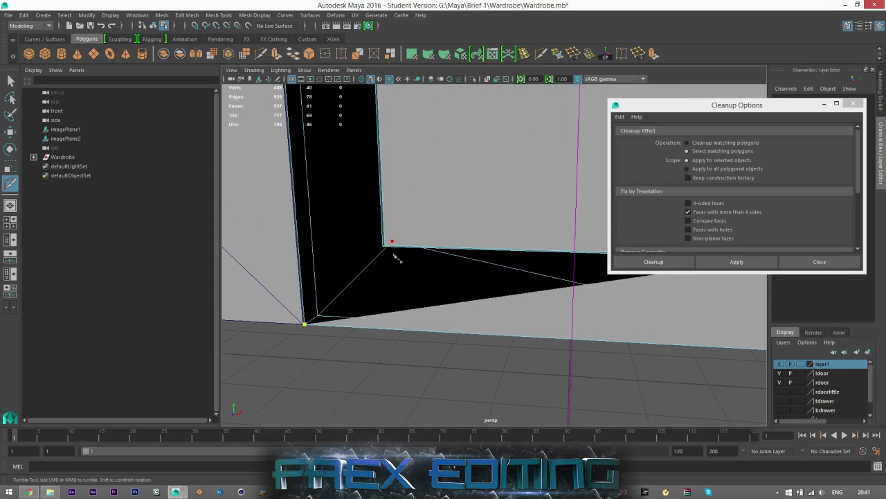
left_click_drag(395, 256, 421, 219, "alt")
middle_click_drag(421, 219, 345, 288, "alt")
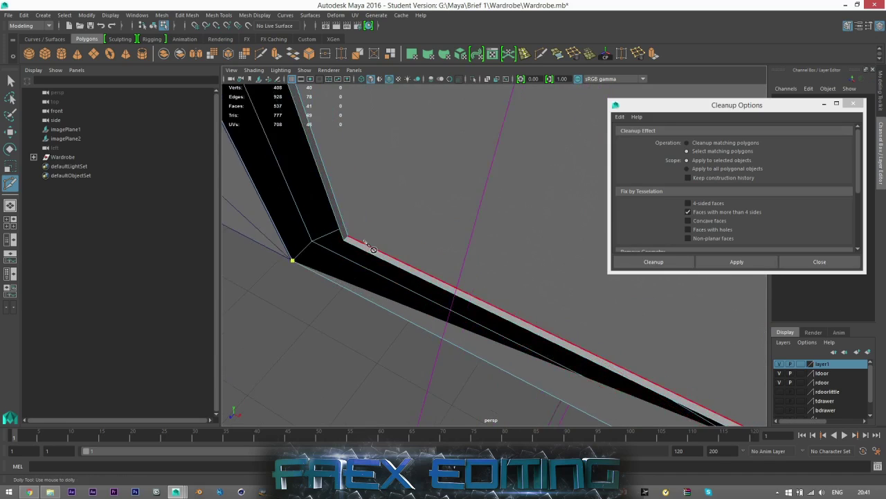
scroll(365, 242, "up", 1)
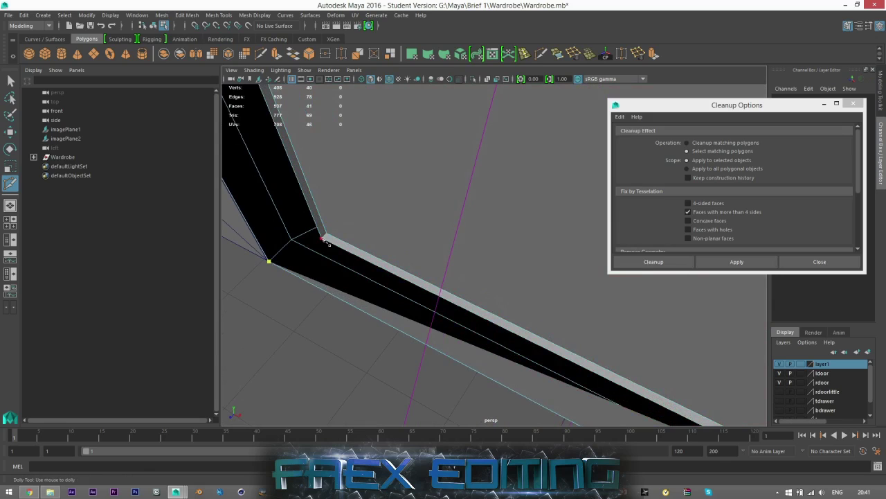
right_click(323, 239)
- Try to cut a diagonal edge from the inner vertex to the outer vertex at the frame's top outer corner
scroll(348, 255, "down", 8)
left_click_drag(348, 257, 436, 254, "alt")
middle_click_drag(436, 254, 395, 471, "alt")
middle_click_drag(499, 155, 506, 240, "alt")
left_click(518, 139)
scroll(516, 143, "up", 5)
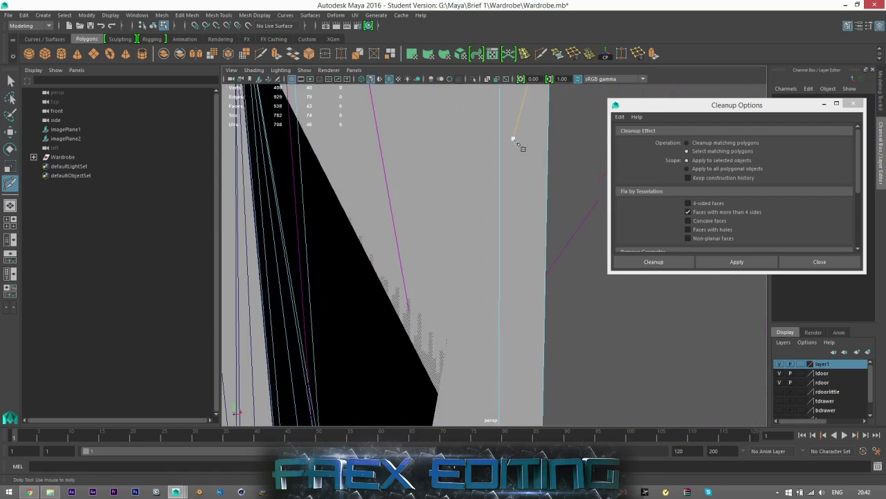
middle_click_drag(517, 143, 477, 258, "alt")
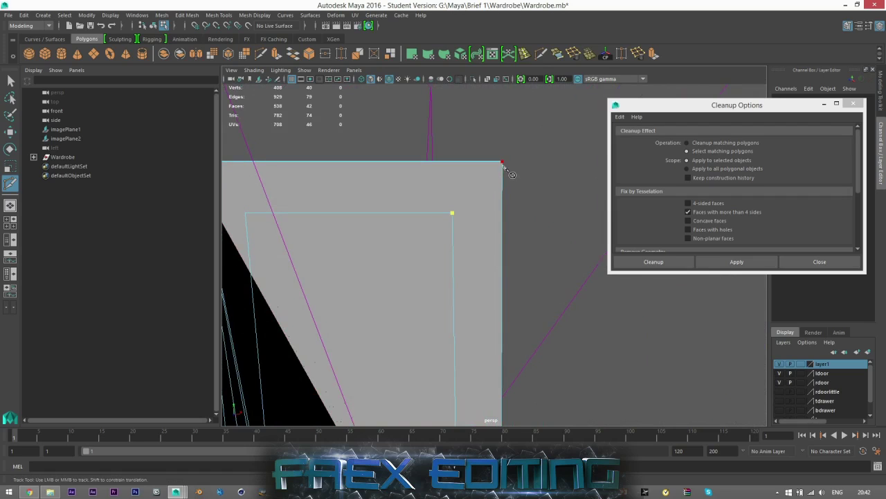
left_click_drag(511, 172, 434, 252, "alt")
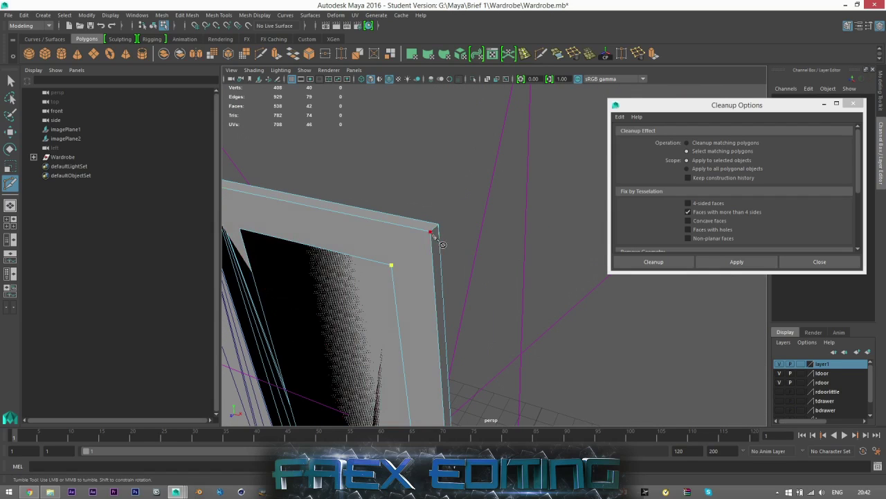
left_click_drag(413, 297, 441, 281, "alt")
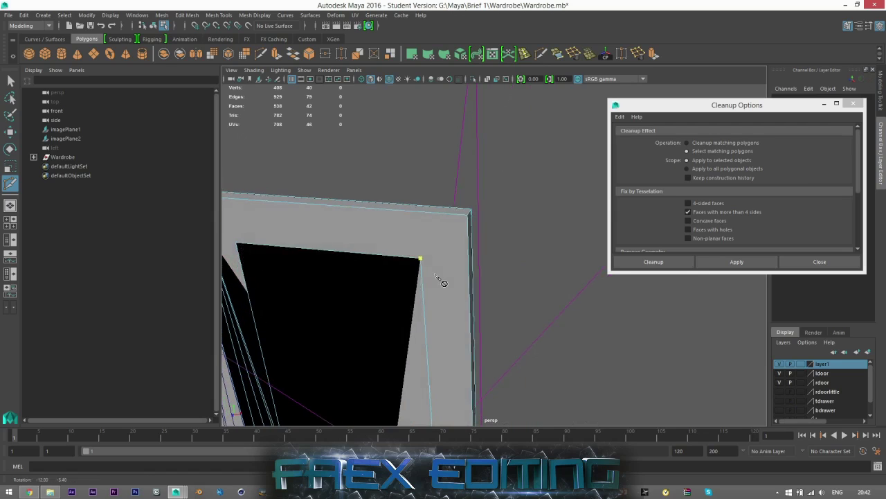
- Try to place cut points inside the door panel, starting from the inner vertex at the top outer corner
middle_click_drag(407, 272, 434, 262, "alt")
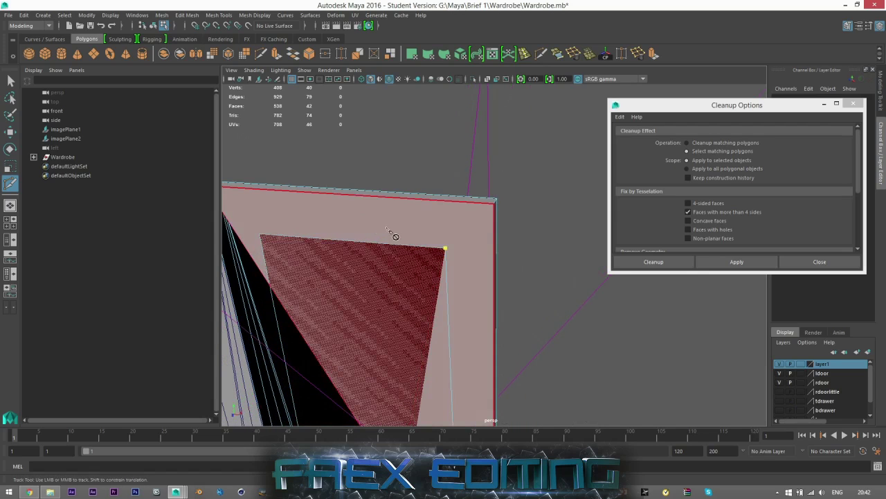
left_click(392, 271)
left_click(397, 290)
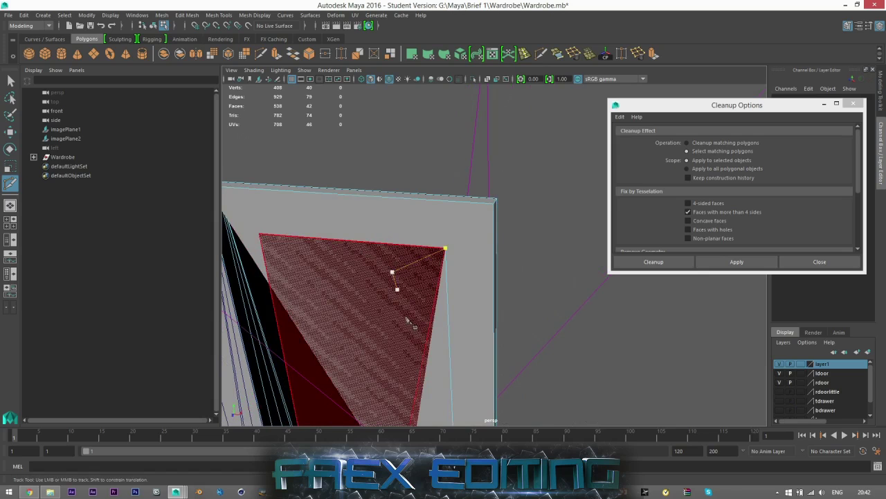
key("ctrl+z")
key("ctrl+z")
left_click(423, 270)
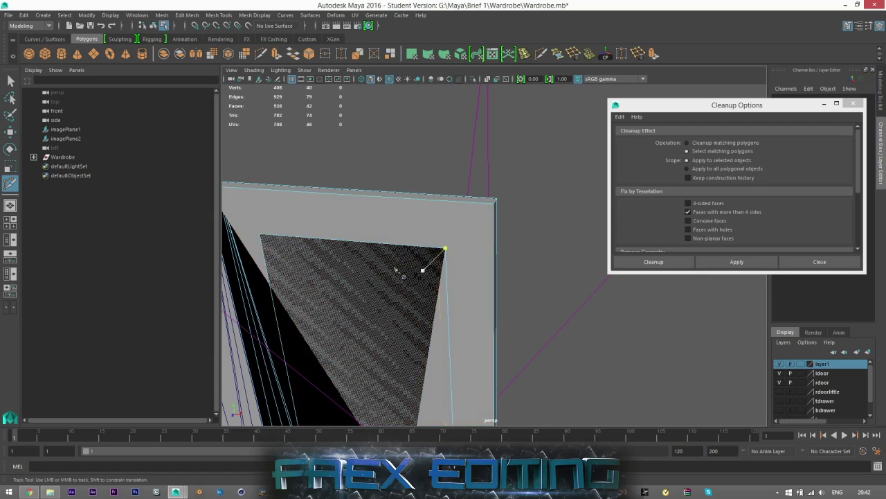
middle_click_drag(376, 284, 441, 227, "alt")
scroll(440, 229, "down", 6)
middle_click_drag(419, 294, 460, 245, "alt")
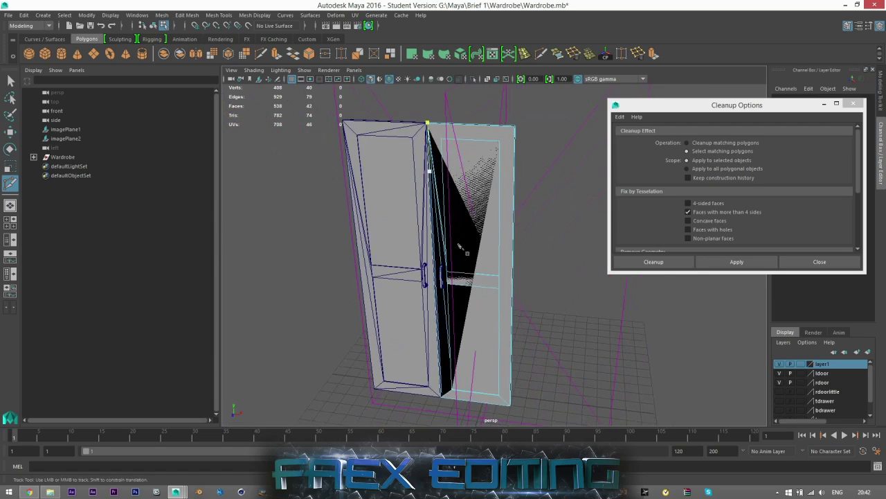
- Try to cut a diagonal edge from the inner frame vertex at the top corner beside the neighbouring door
scroll(471, 227, "up", 8)
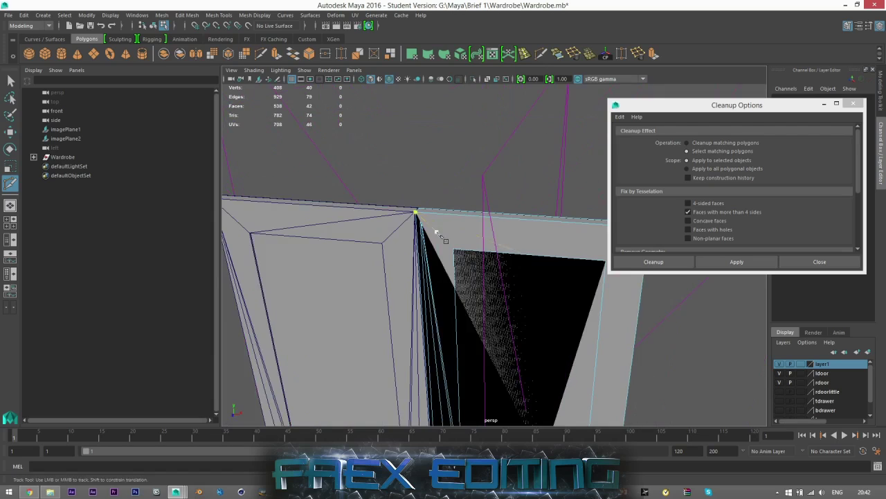
left_click_drag(446, 262, 404, 194, "alt")
middle_click_drag(404, 194, 448, 235, "alt")
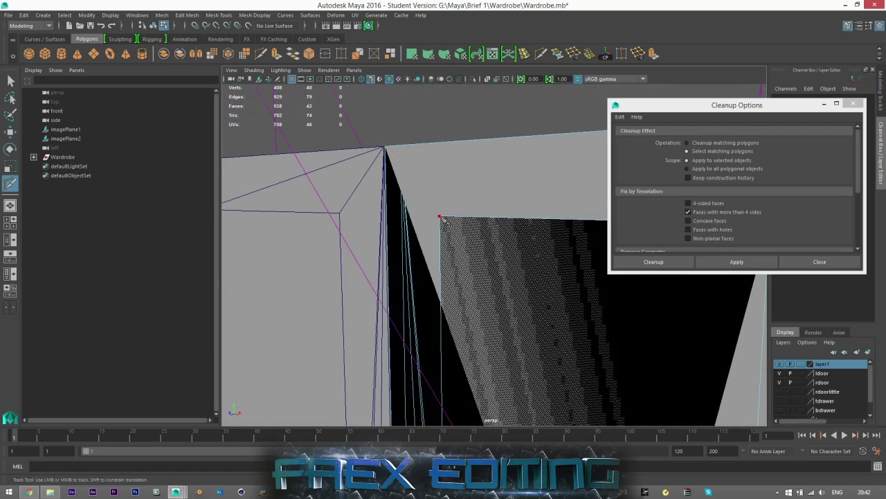
left_click_drag(478, 253, 574, 312, "alt")
middle_click_drag(574, 312, 511, 287, "alt")
scroll(510, 286, "up", 4)
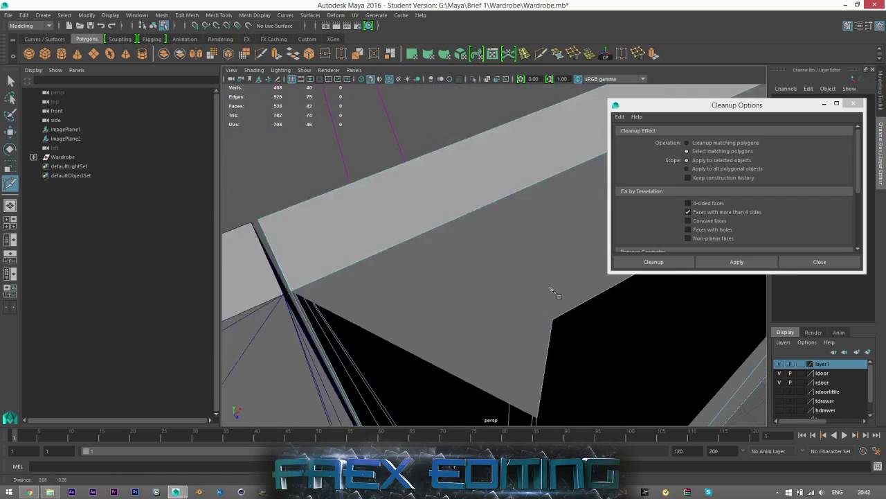
right_click_drag(552, 289, 515, 233, "alt")
right_click_drag(478, 169, 465, 183, "alt")
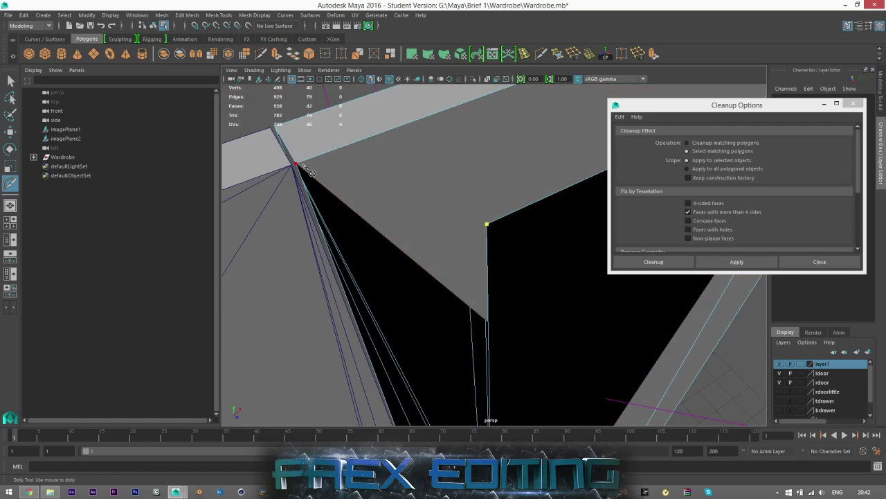
left_click_drag(472, 268, 361, 236, "alt")
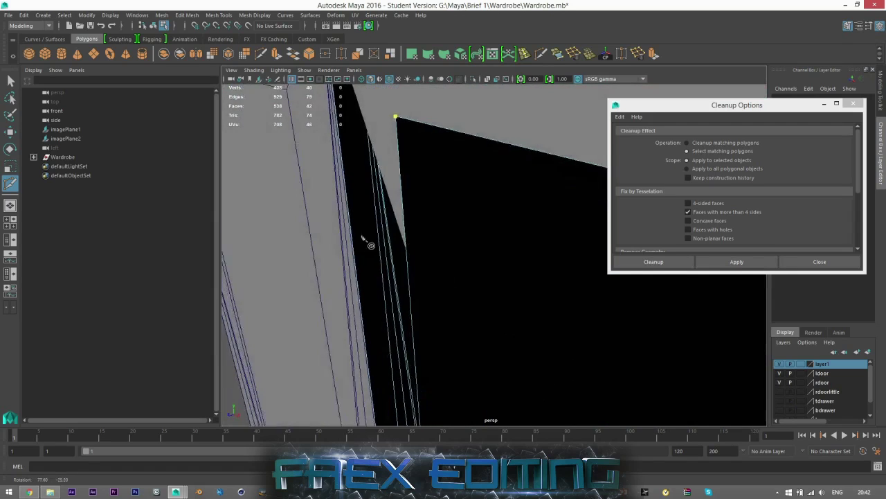
middle_click_drag(361, 236, 439, 291, "alt")
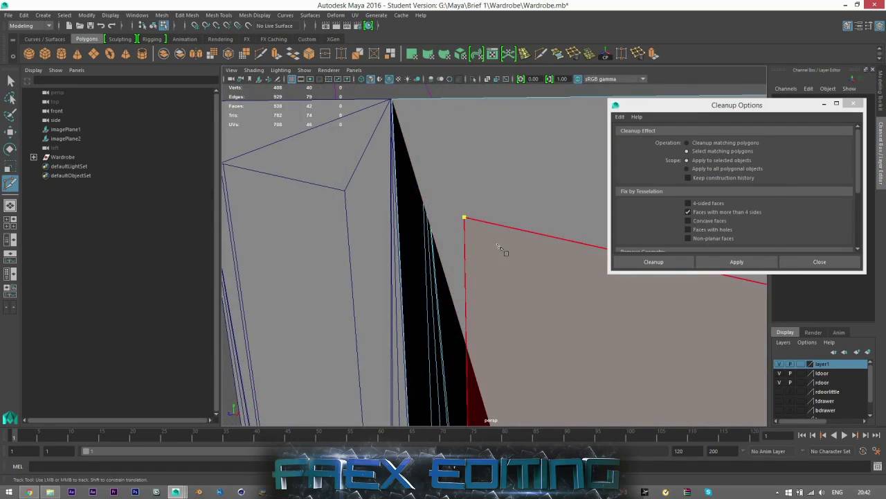
mouse_move(533, 277)
left_mouse_down("alt")
mouse_move(505, 270)
mouse_move(463, 216)
mouse_move(460, 274)
mouse_move(431, 246)
mouse_move(437, 224)
mouse_move(420, 231)
mouse_move(432, 234)
mouse_move(379, 151)
mouse_move(399, 172)
left_mouse_up("alt")
scroll(431, 245, "up", 1)
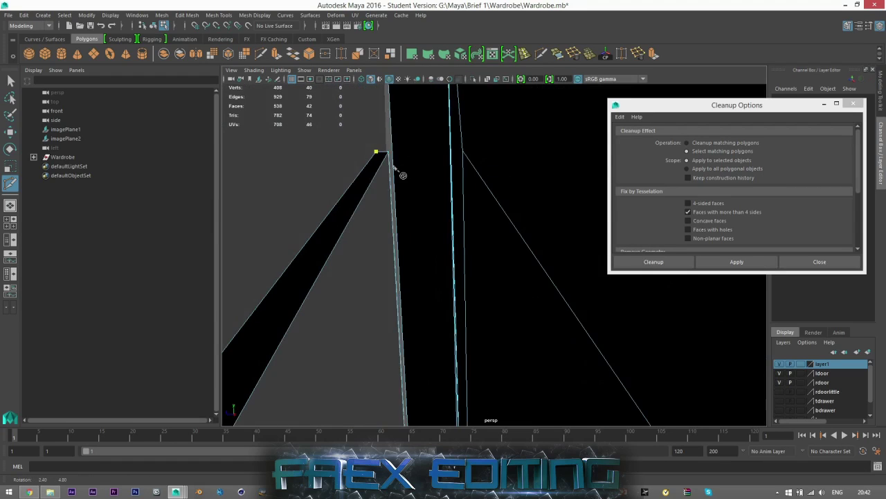
- Leave the Multi-Cut tool and undo the diagonal cuts on the door's frame face
key("q")
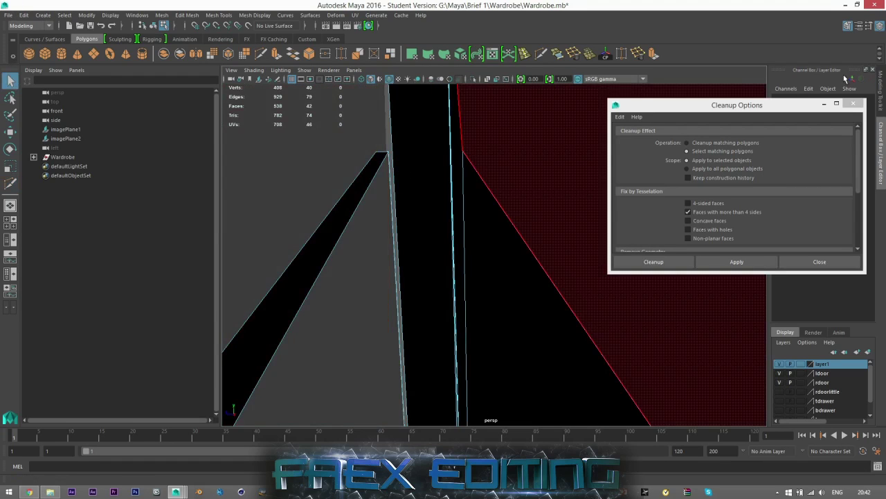
scroll(395, 158, "down", 5)
left_click_drag(396, 159, 476, 217, "alt")
scroll(443, 162, "down", 5)
scroll(442, 158, "down", 2)
key("ctrl+z")
key("ctrl+z")
key("ctrl+z")
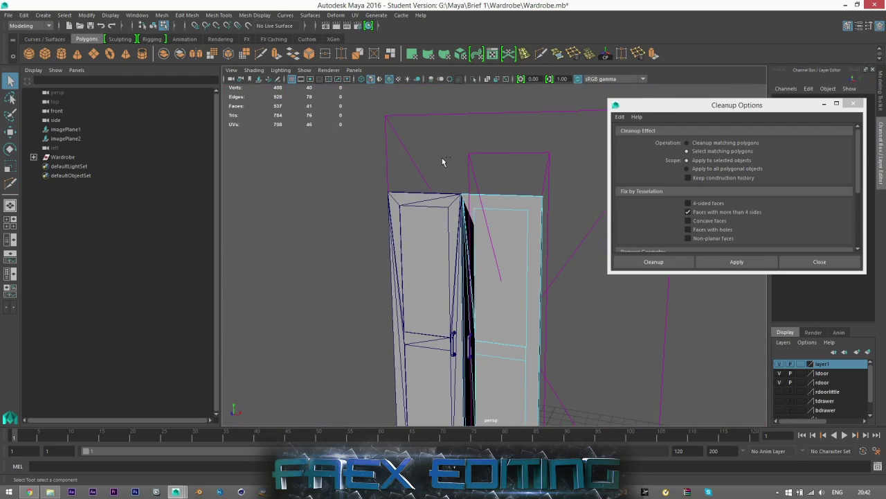
- Run Cleanup on the selected frame face to clean up matching polygons with more than four sides, and close the options
middle_click_drag(502, 223, 476, 142, "alt")
left_click(728, 144)
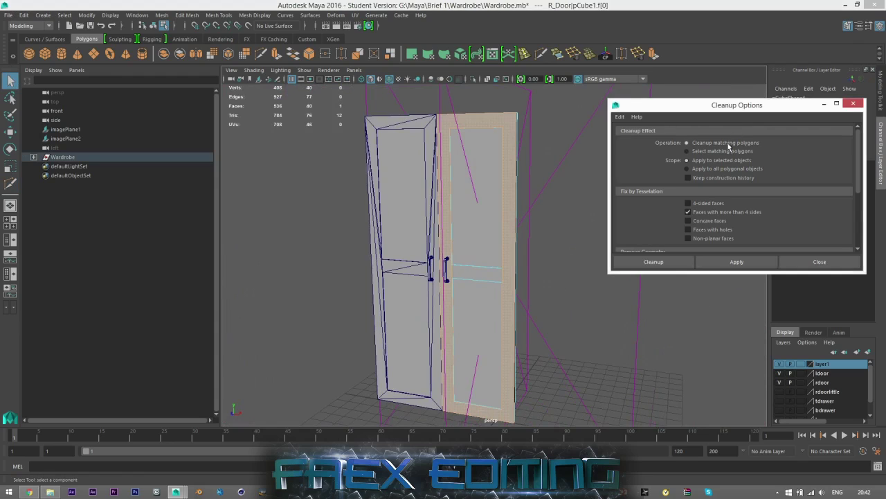
left_click(750, 262)
left_click(819, 263)
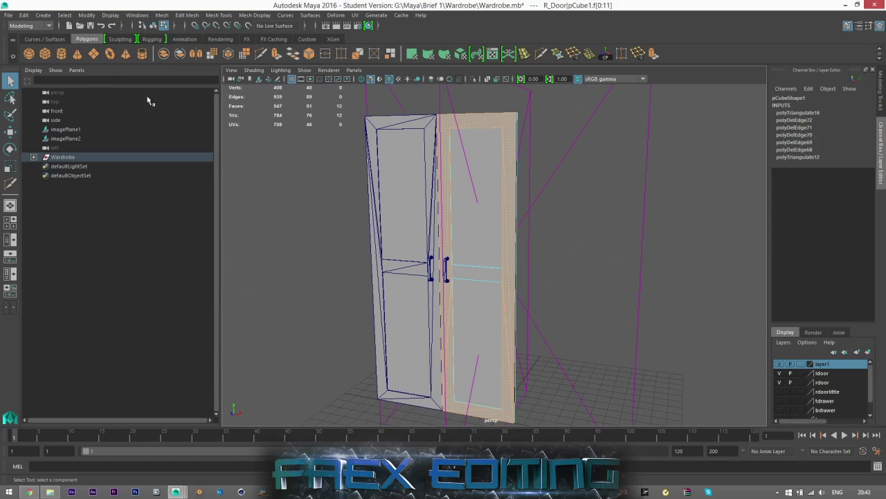
- Clear the face selection and switch to object selection mode in the Modeling Toolkit
left_click(725, 131)
left_click(882, 85)
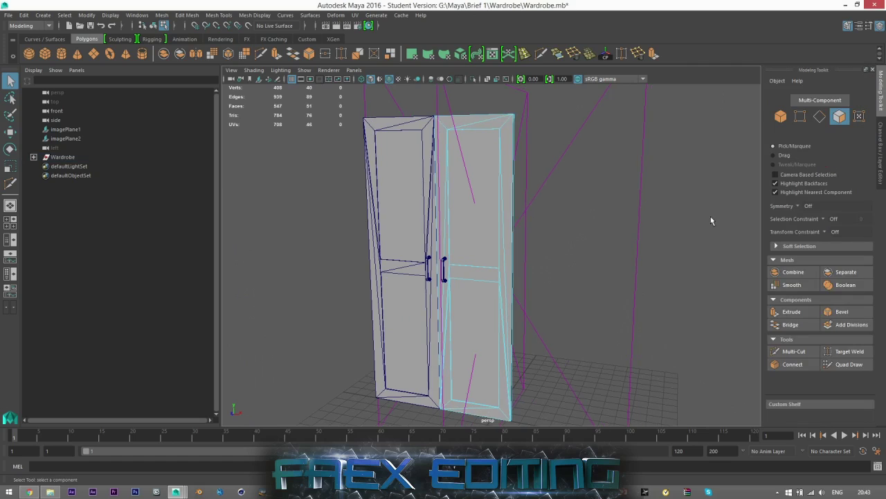
left_click(780, 116)
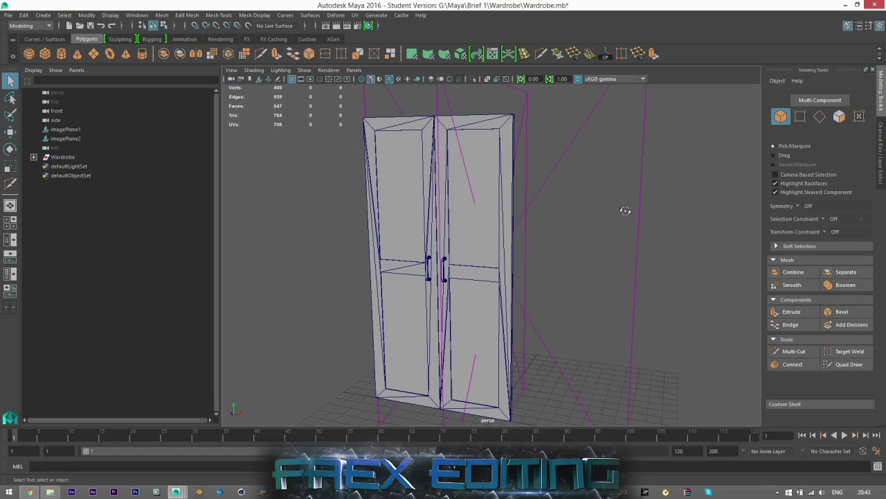
- Delete the diagonal edge across the middle rail of the left wardrobe door
mouse_move(626, 211)
left_mouse_down("alt")
mouse_move(653, 210)
mouse_move(640, 211)
left_mouse_up("alt")
middle_click_drag(625, 246, 634, 203, "alt")
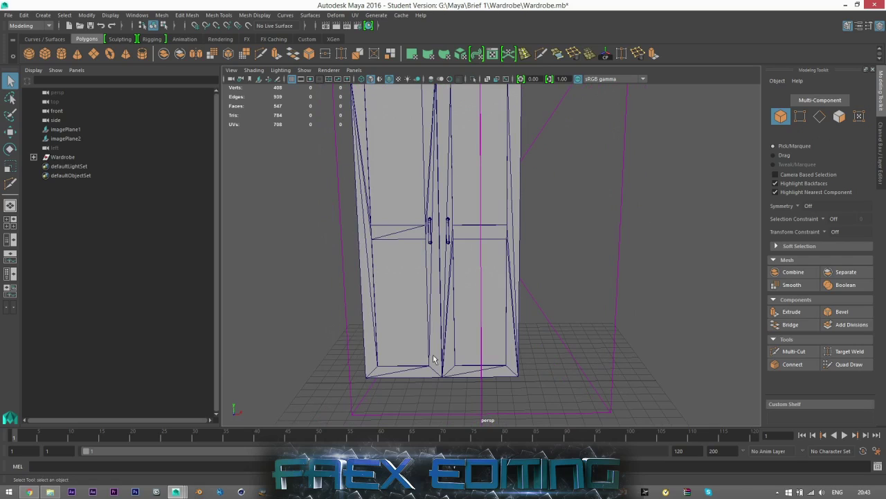
left_click_drag(498, 238, 546, 95, "alt")
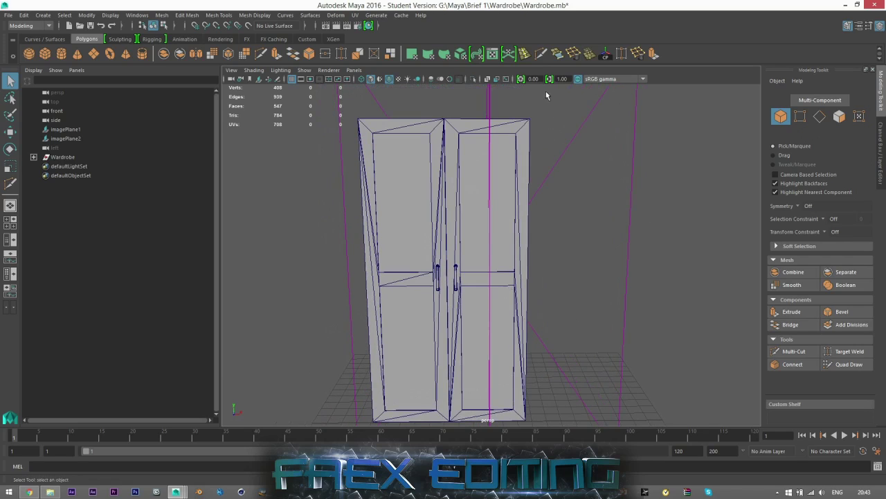
scroll(462, 241, "up", 6)
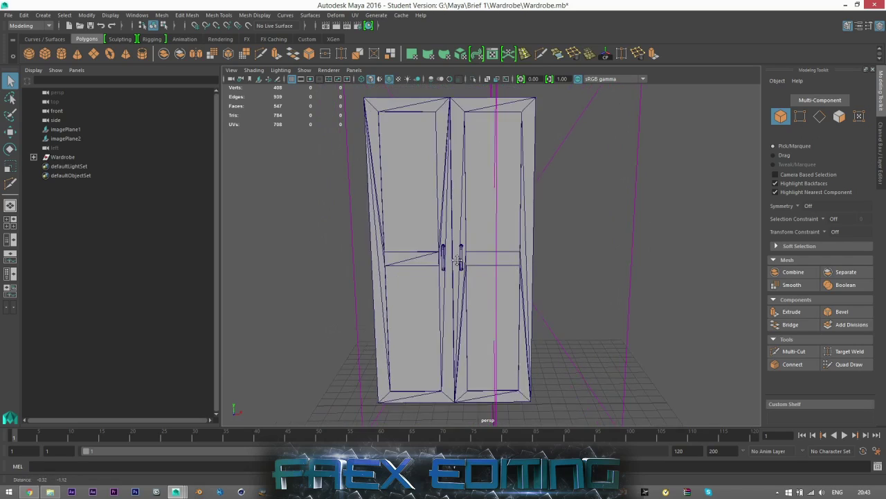
left_click_drag(490, 223, 459, 222, "alt")
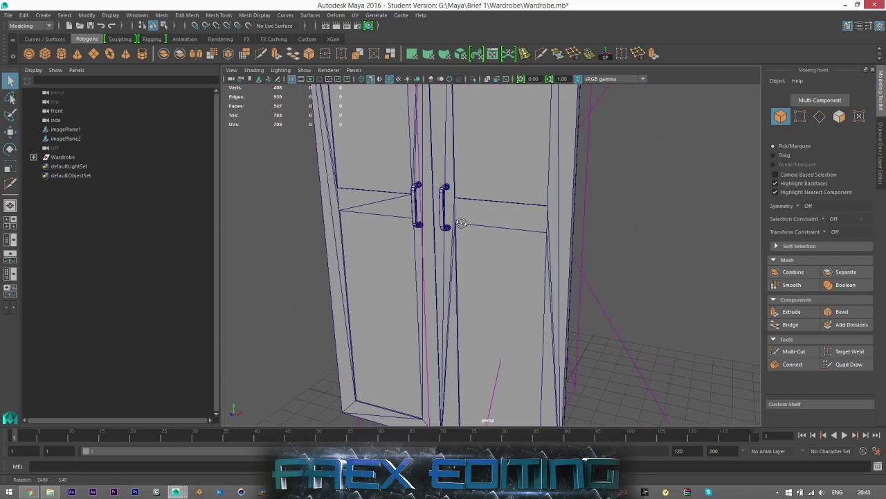
left_click_drag(404, 212, 415, 250, "alt")
left_click(415, 247)
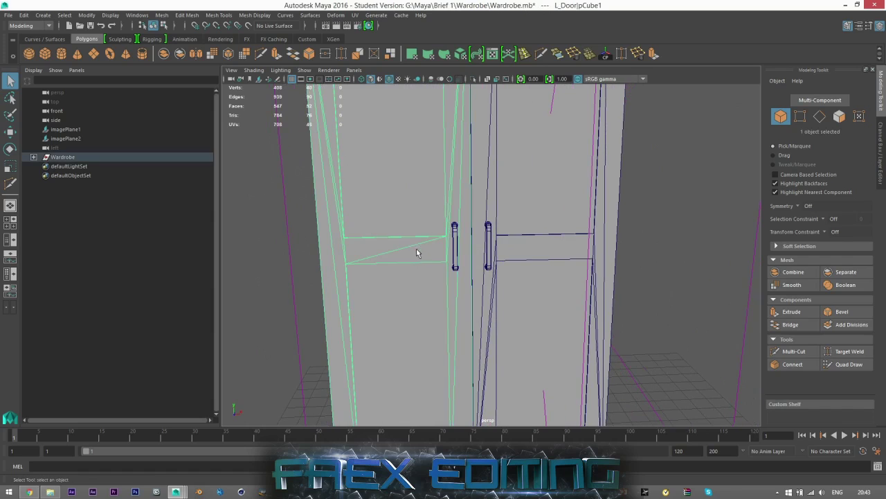
left_click(820, 115)
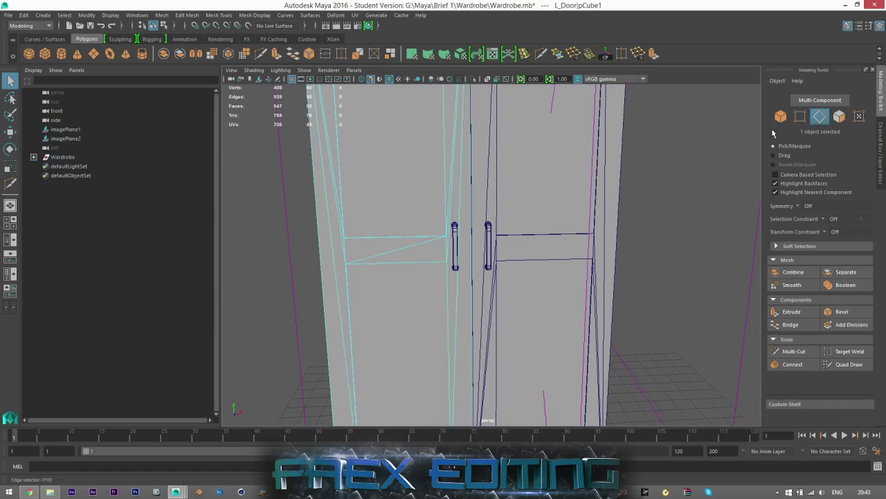
left_click(434, 241)
key("Delete")
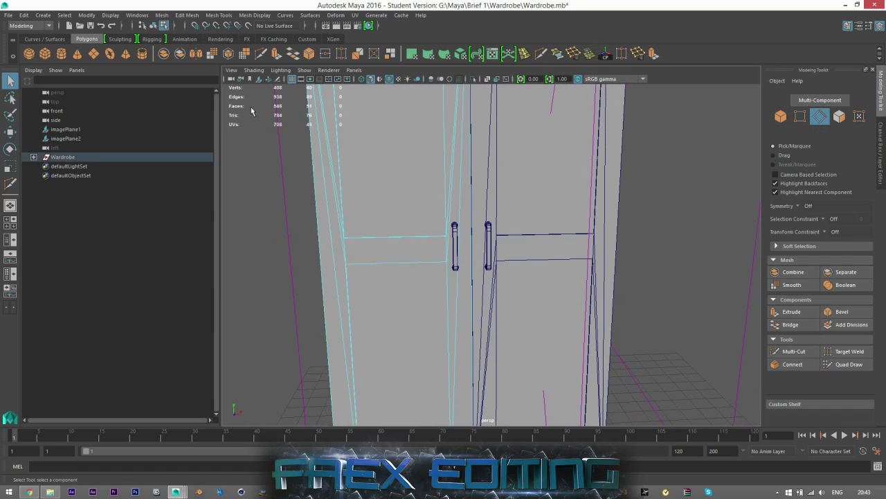
- Return to object selection mode and deselect the left door
scroll(547, 309, "down", 3)
left_click_drag(548, 309, 554, 282, "alt")
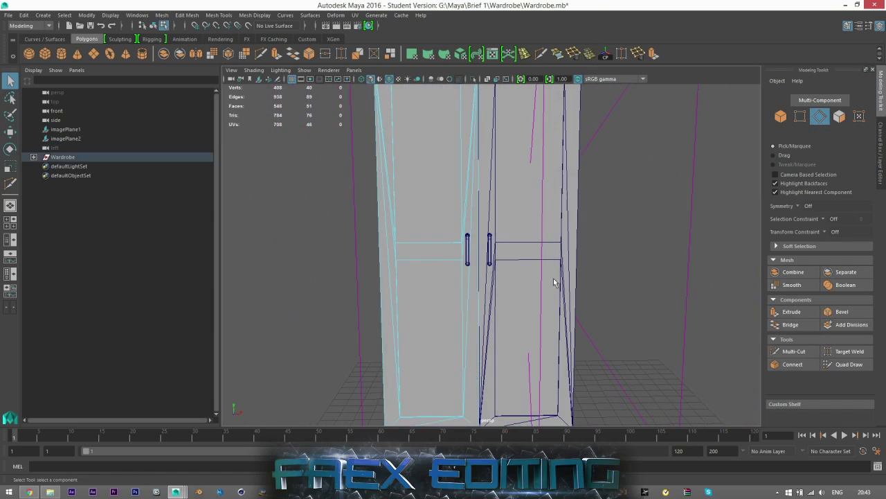
left_click(779, 116)
left_click(709, 149)
- Examine the edge layout of both wardrobe doors around the frames, middle rails and handles
scroll(621, 246, "down", 5)
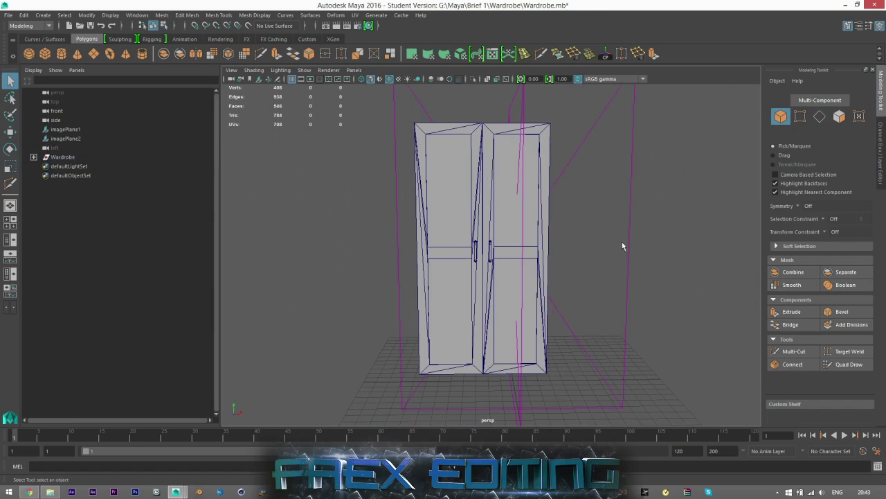
left_click_drag(609, 260, 588, 248, "alt")
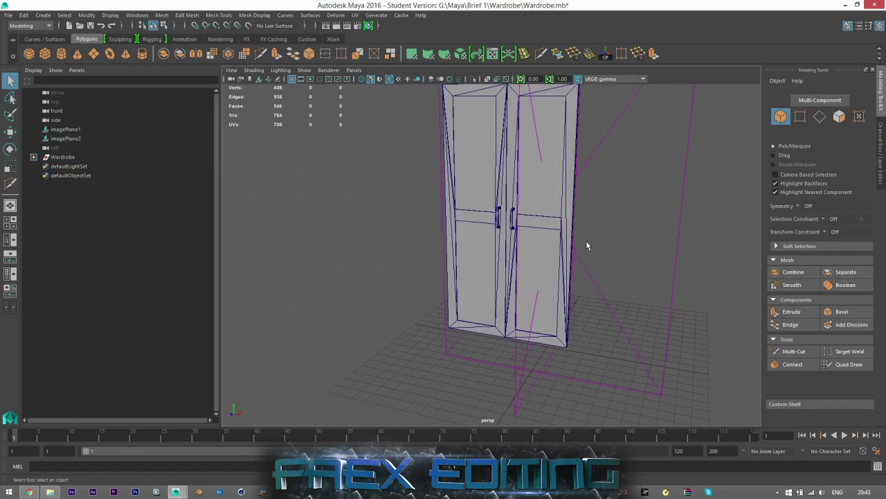
scroll(586, 258, "up", 4)
middle_click_drag(586, 258, 577, 256, "alt")
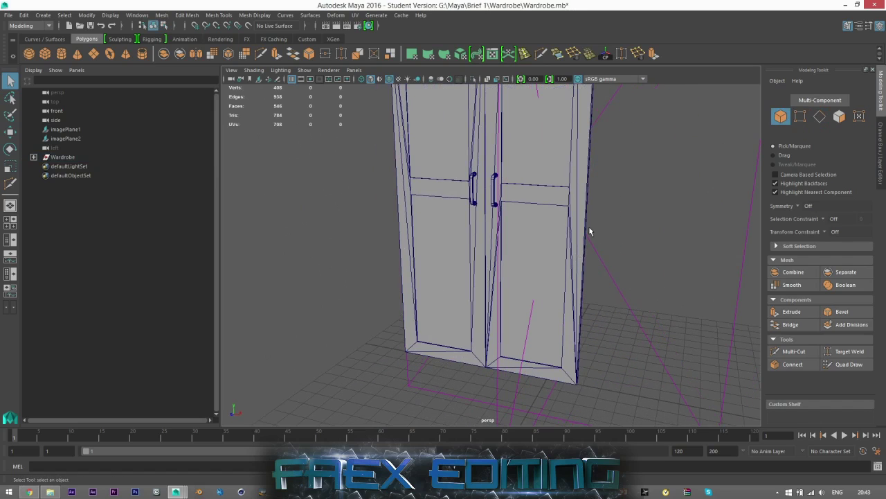
mouse_move(582, 264)
left_mouse_down("alt")
mouse_move(590, 283)
mouse_move(582, 273)
left_mouse_up("alt")
scroll(551, 263, "up", 3)
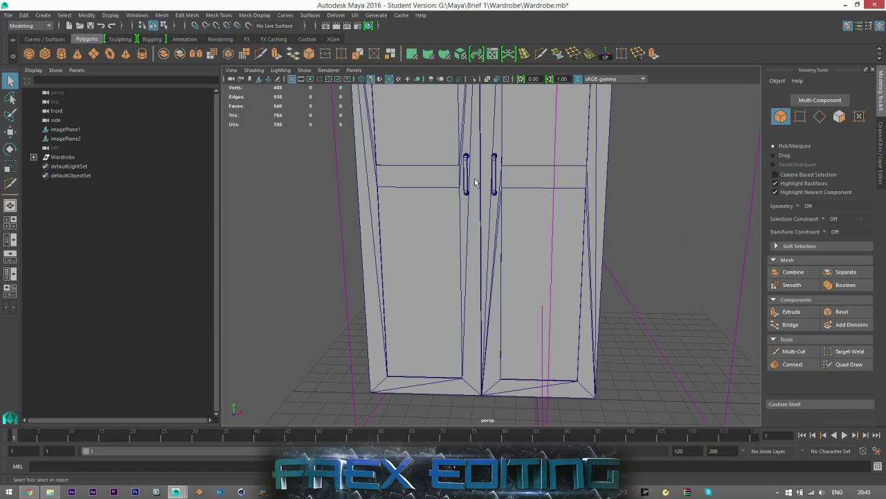
middle_click_drag(477, 186, 459, 308, "alt")
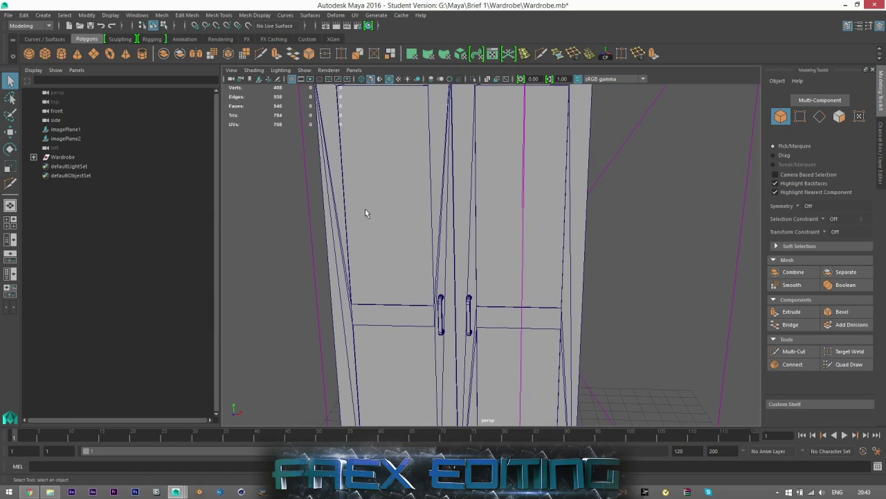
scroll(481, 252, "down", 3)
left_click_drag(484, 255, 481, 253, "alt")
middle_click_drag(478, 230, 477, 223, "alt")
left_click_drag(477, 224, 504, 383, "alt")
scroll(505, 284, "up", 5)
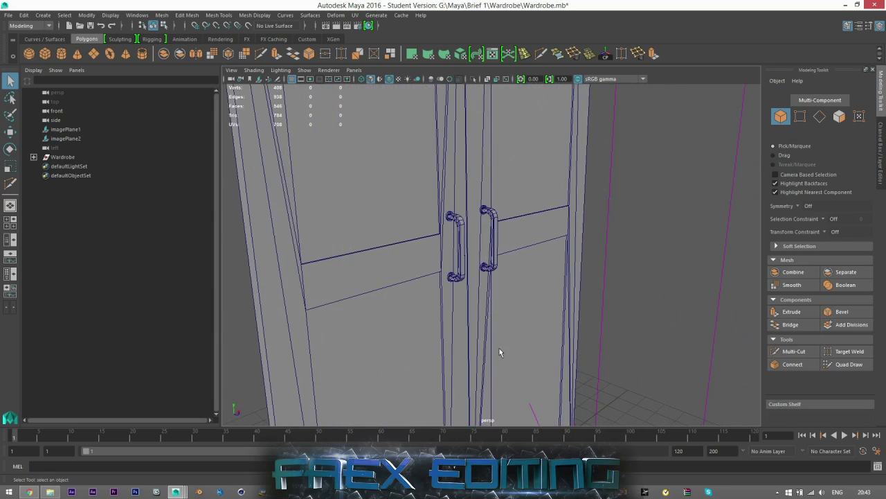
- Examine the frame edges along the lower and upper ends of both wardrobe doors
middle_click_drag(500, 351, 468, 167, "alt")
scroll(478, 303, "down", 1)
middle_click_drag(477, 303, 523, 250, "alt")
left_click_drag(522, 251, 443, 274, "alt")
scroll(443, 273, "up", 2)
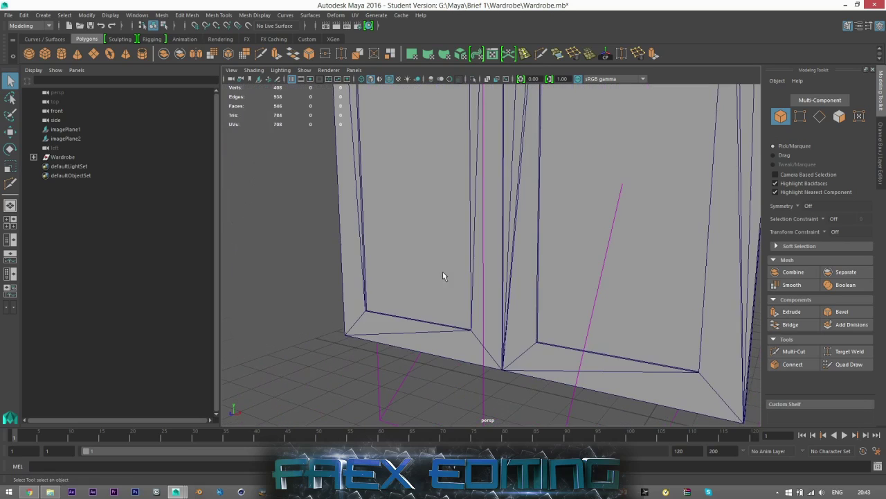
scroll(519, 272, "down", 5)
middle_click_drag(518, 171, 489, 378, "alt")
left_click_drag(488, 377, 506, 262, "alt")
middle_click_drag(507, 262, 505, 264, "alt")
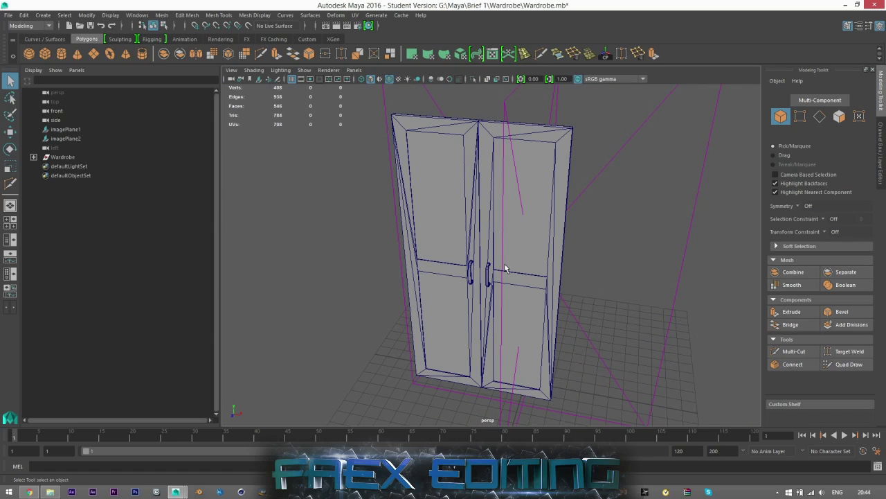
left_click_drag(523, 248, 540, 137, "alt")
scroll(540, 137, "up", 5)
middle_click_drag(526, 130, 509, 229, "alt")
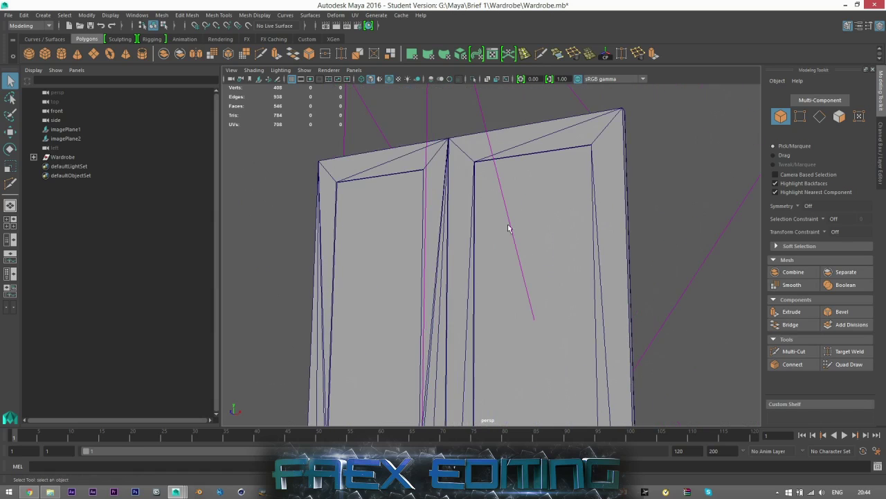
left_click(839, 116)
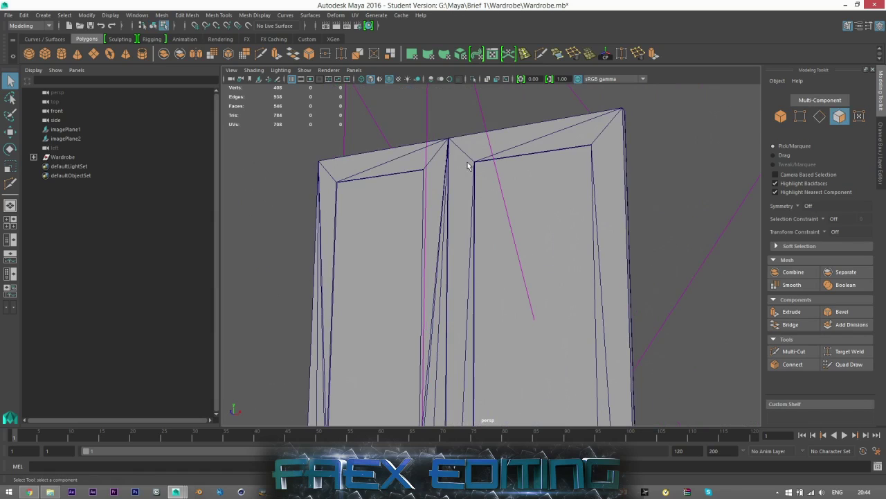
left_click(508, 197)
scroll(512, 210, "down", 3)
scroll(512, 210, "down", 2)
left_click_drag(511, 215, 510, 297, "alt")
middle_click_drag(510, 297, 475, 174, "alt")
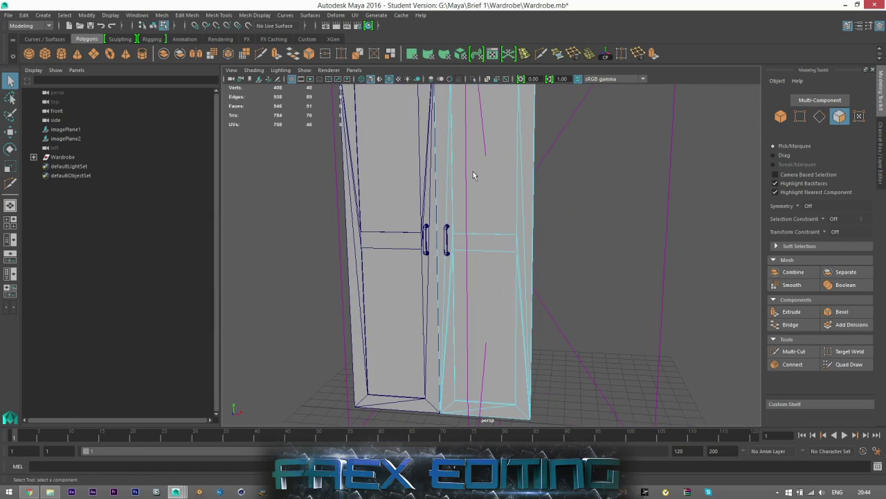
- Undo the recent edits back to before the Cleanup split the right door's front frame face
key("ctrl+z")
key("ctrl+z")
key("ctrl+z")
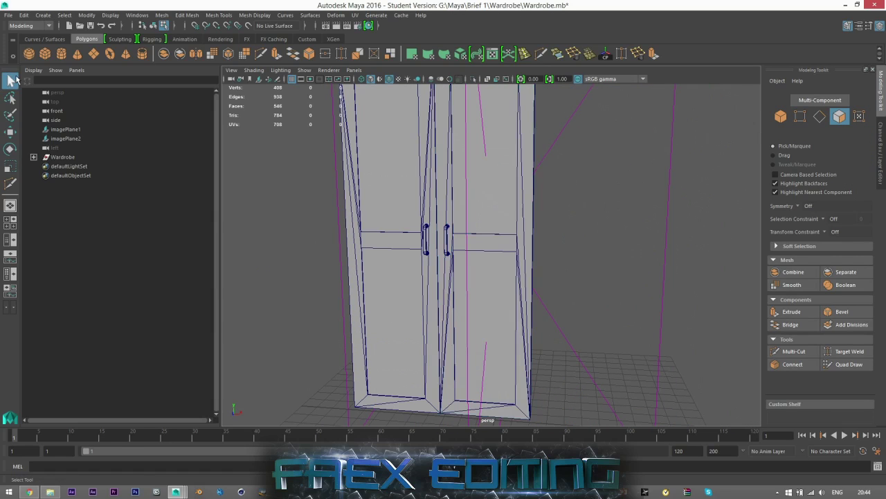
key("ctrl+z")
key("ctrl+z")
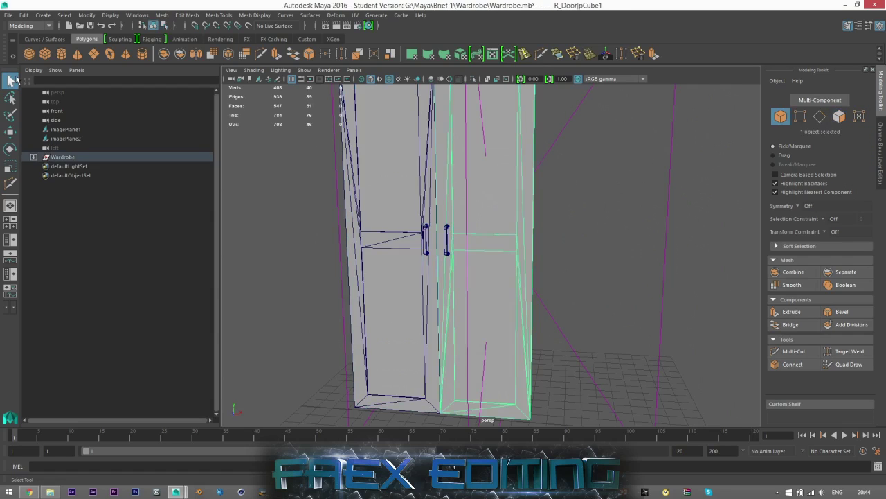
key("F8")
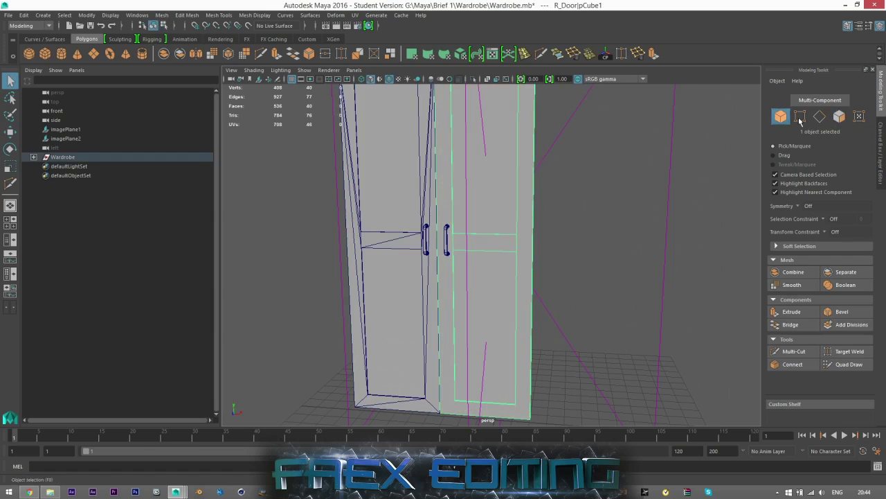
- Delete the many-sided front frame face of the right wardrobe door
key("F11")
left_click_drag(565, 215, 546, 248, "alt")
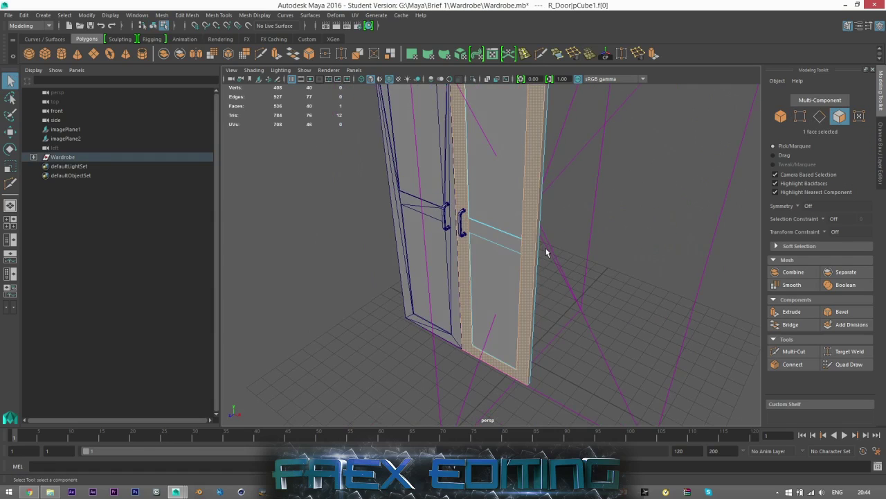
left_click(545, 247)
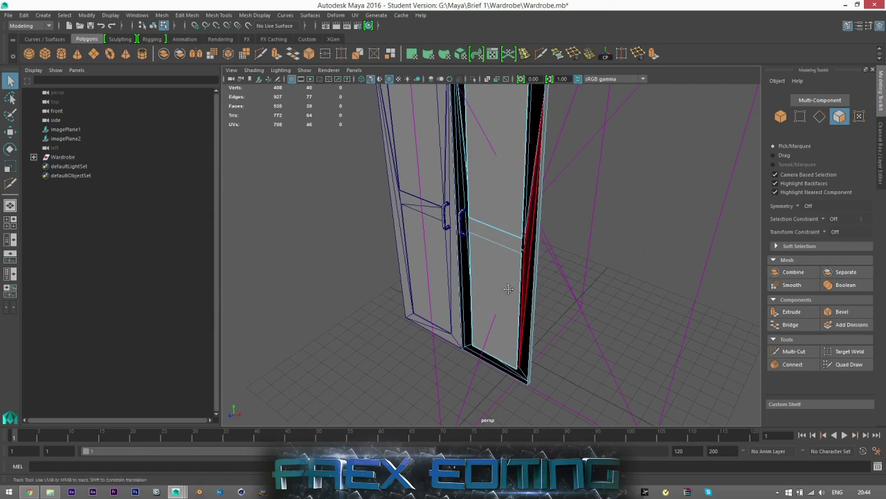
- Fill the bottom rail of the right door's frame with Append to Polygon, bridging its outer and inner bottom edges
scroll(534, 325, "up", 4)
middle_click_drag(539, 331, 489, 263, "alt")
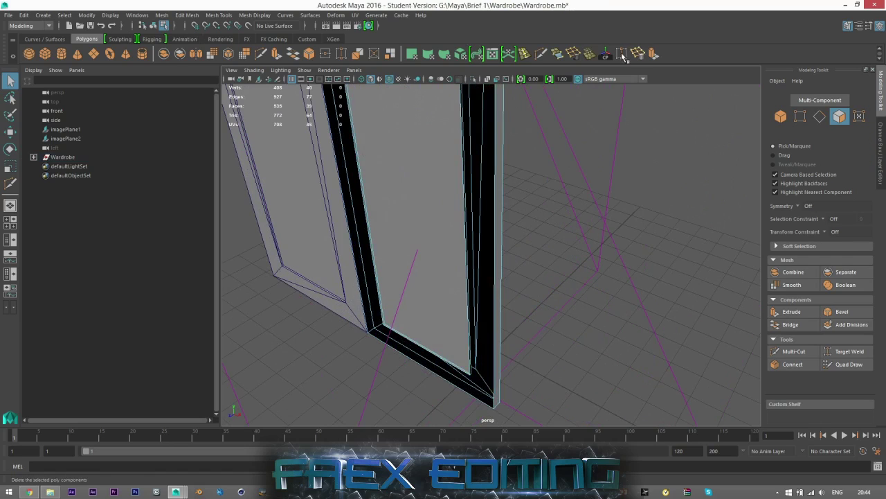
left_click(557, 54)
middle_click_drag(525, 292, 552, 241, "alt")
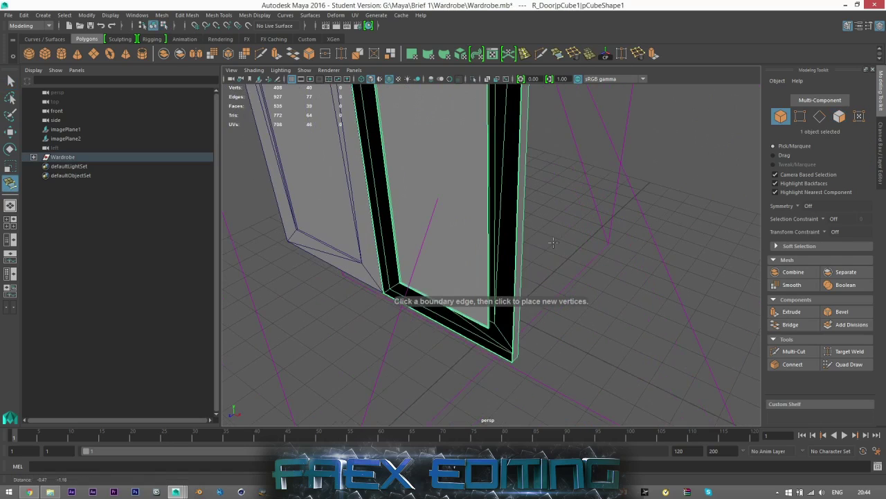
scroll(485, 294, "up", 3)
middle_click_drag(432, 337, 455, 299, "alt")
scroll(392, 302, "up", 3)
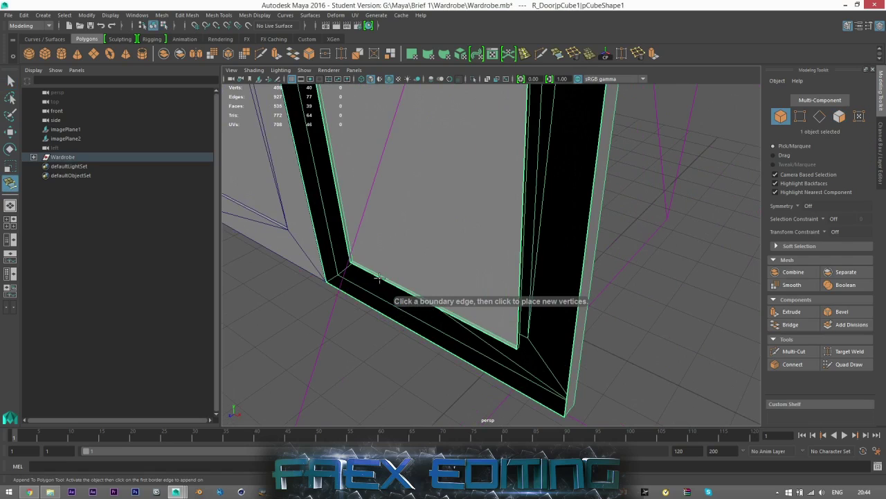
left_click(386, 306)
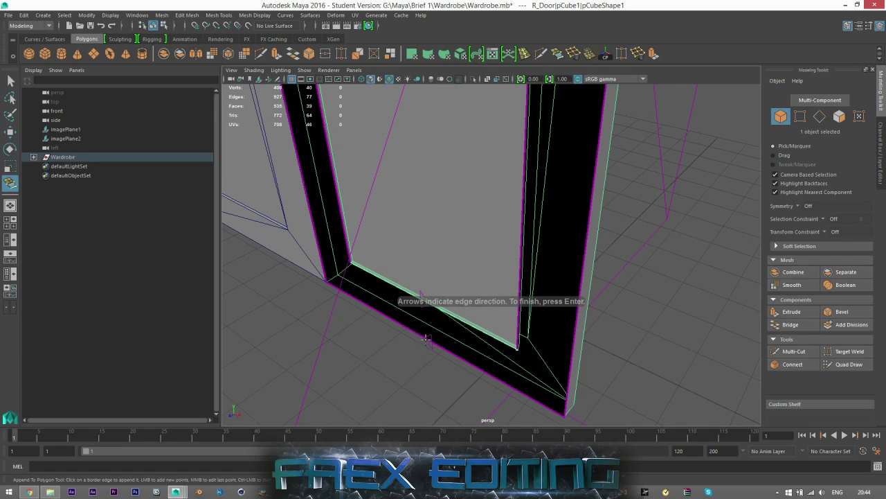
left_click(423, 297)
key("Return")
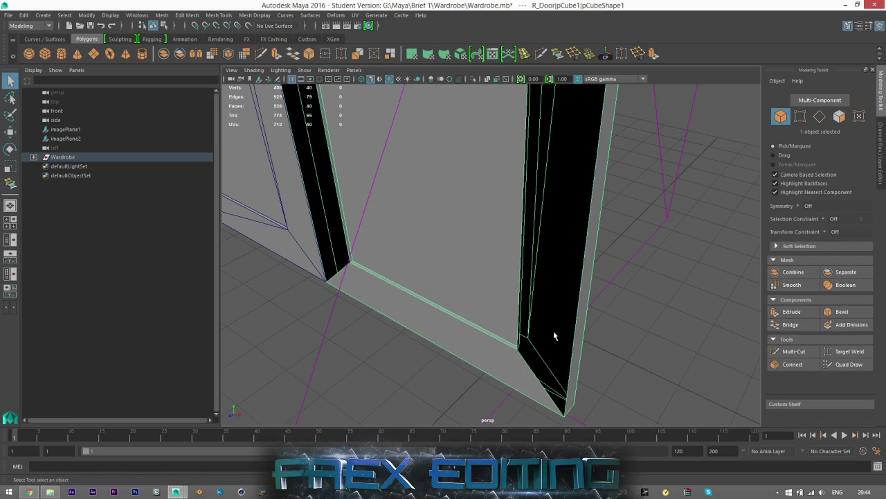
- Append a polygon between the lower inner side edge and the outer edge of the right door's outer stile
left_click_drag(496, 363, 514, 367, "alt")
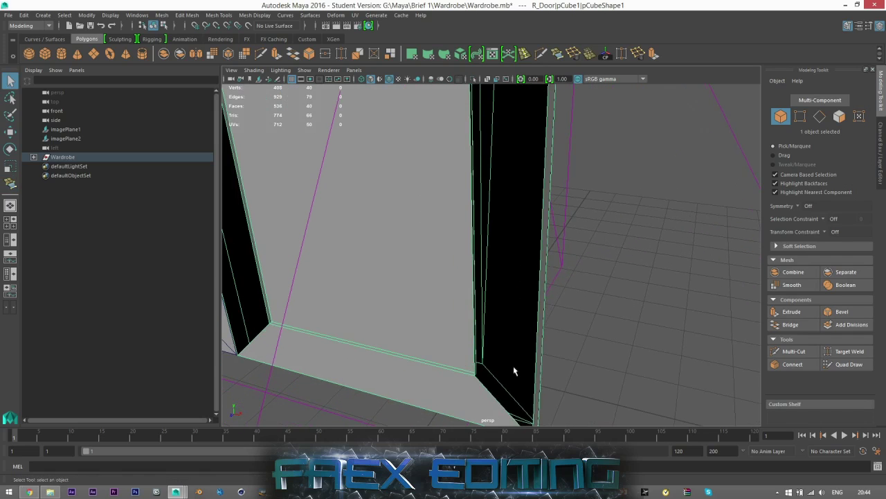
right_click_drag(478, 336, 458, 332, "alt")
middle_click_drag(459, 332, 433, 358, "alt")
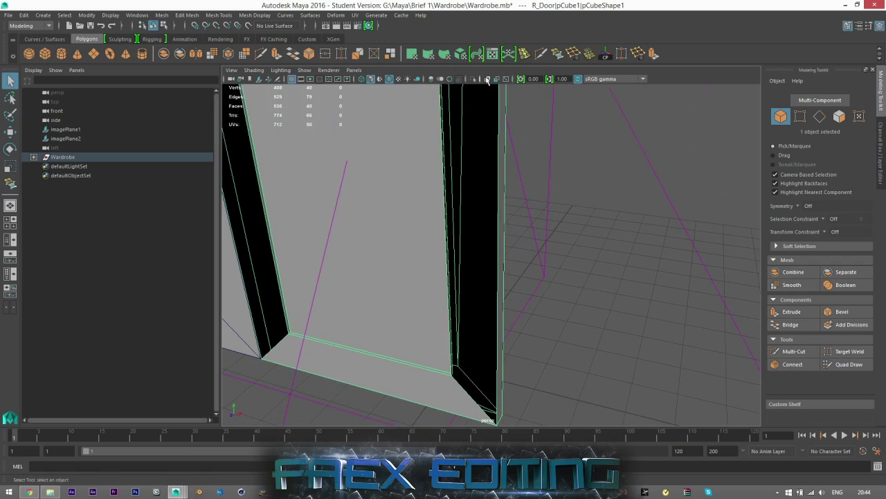
left_click(562, 52)
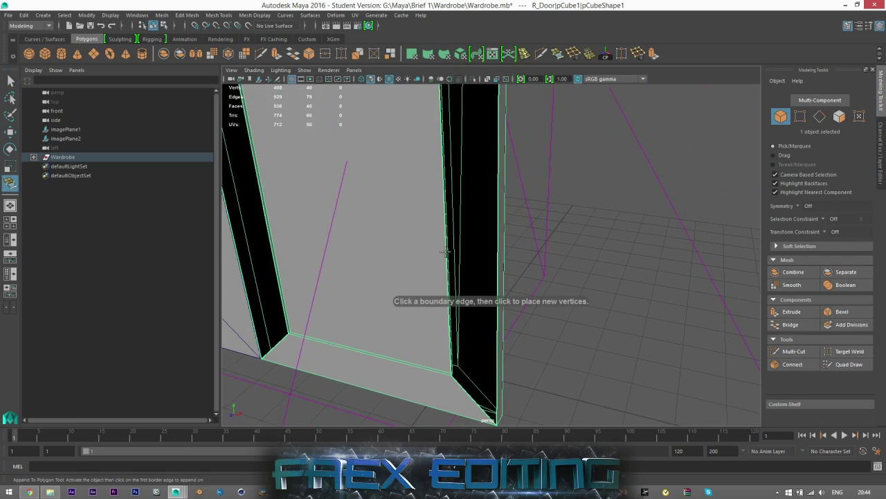
left_click(445, 253)
left_click_drag(464, 257, 613, 225, "alt")
middle_click_drag(613, 225, 727, 205, "alt")
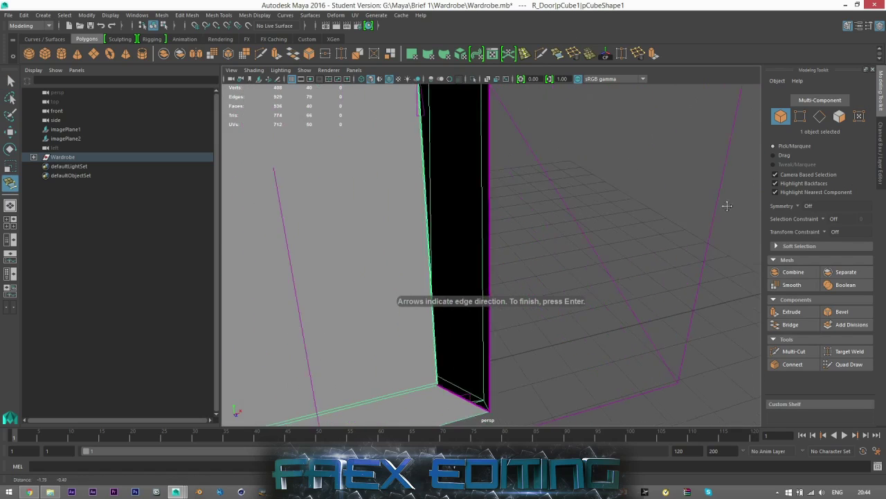
left_click_drag(727, 206, 655, 223, "alt")
left_click(536, 195)
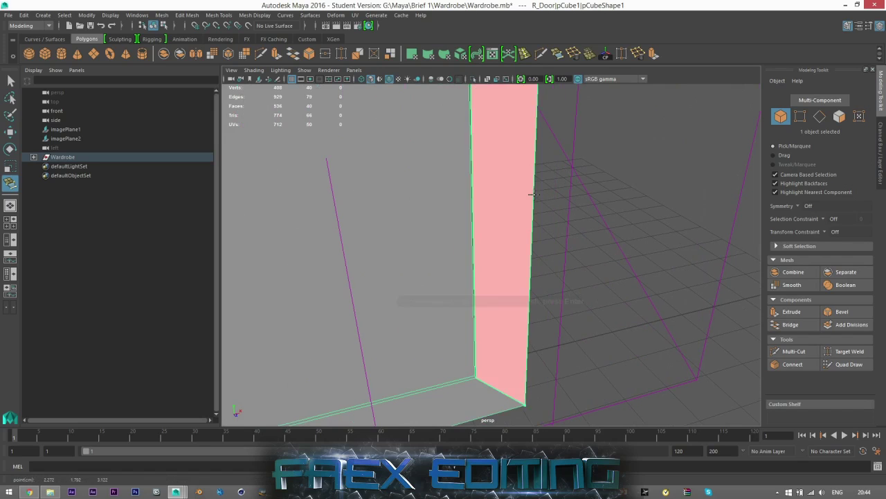
key("Return")
- Append a polygon across the narrow gap beside the right door's upper panel on its outer stile
left_click_drag(528, 268, 503, 234, "alt")
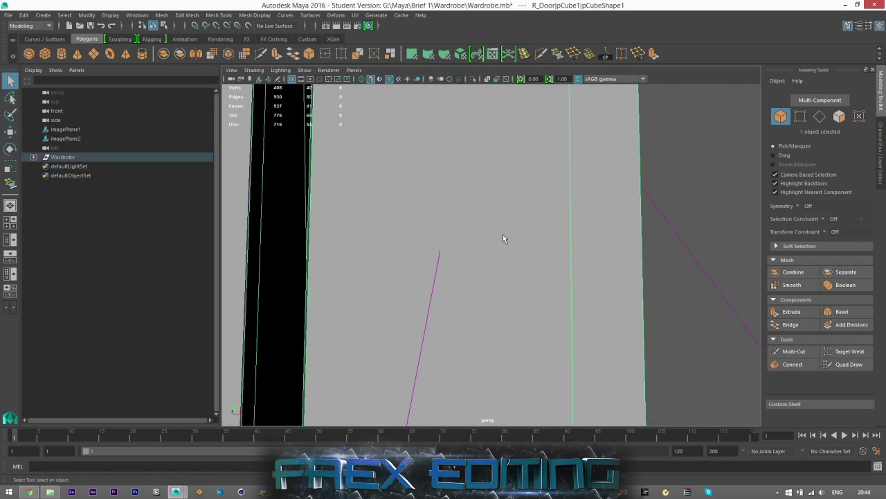
middle_click_drag(529, 213, 499, 278, "alt")
scroll(506, 277, "down", 5)
scroll(507, 277, "down", 3)
left_click_drag(507, 277, 502, 200, "alt")
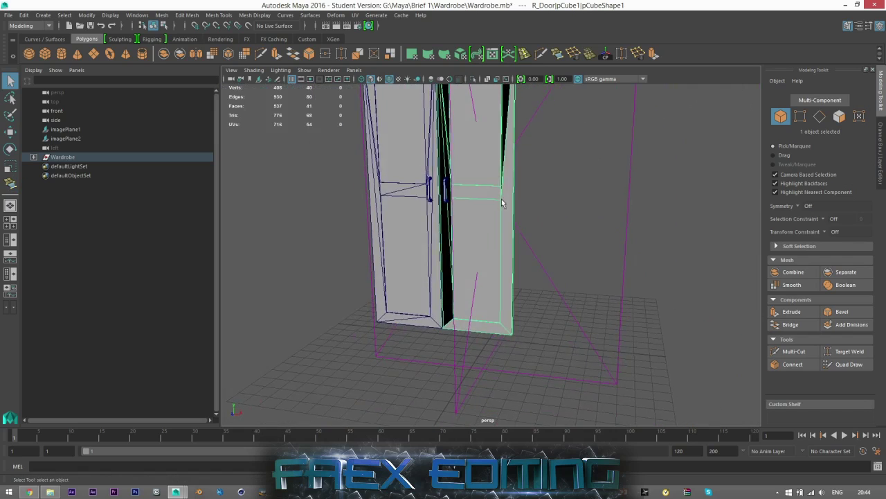
middle_click_drag(503, 200, 508, 208, "alt")
scroll(529, 186, "up", 6)
left_click_drag(507, 208, 528, 187, "alt")
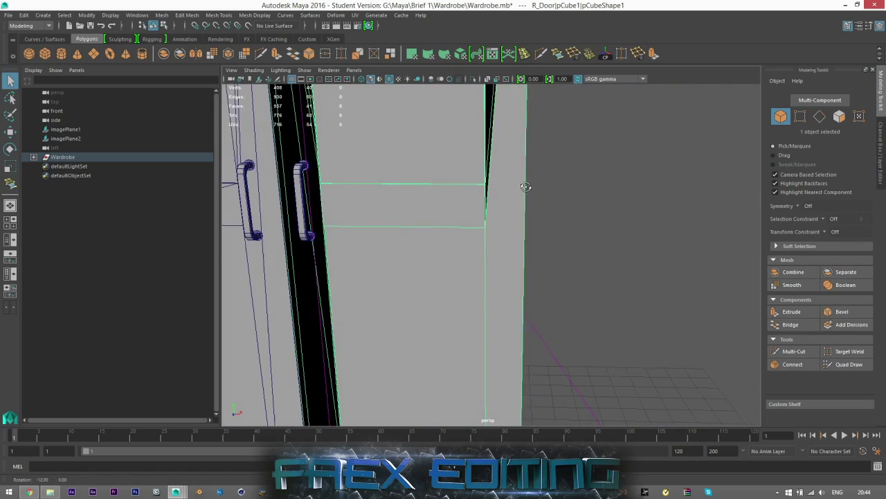
middle_click_drag(528, 188, 505, 416, "alt")
left_click_drag(506, 415, 527, 124, "alt")
middle_click_drag(518, 95, 505, 130, "alt")
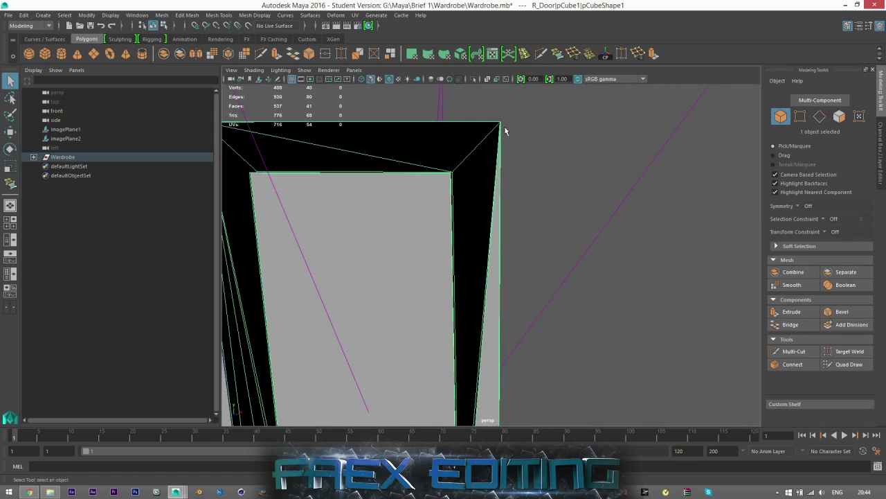
mouse_move(524, 250)
left_mouse_down("alt")
mouse_move(554, 257)
mouse_move(534, 245)
left_mouse_up("alt")
middle_click_drag(490, 353, 490, 196, "alt")
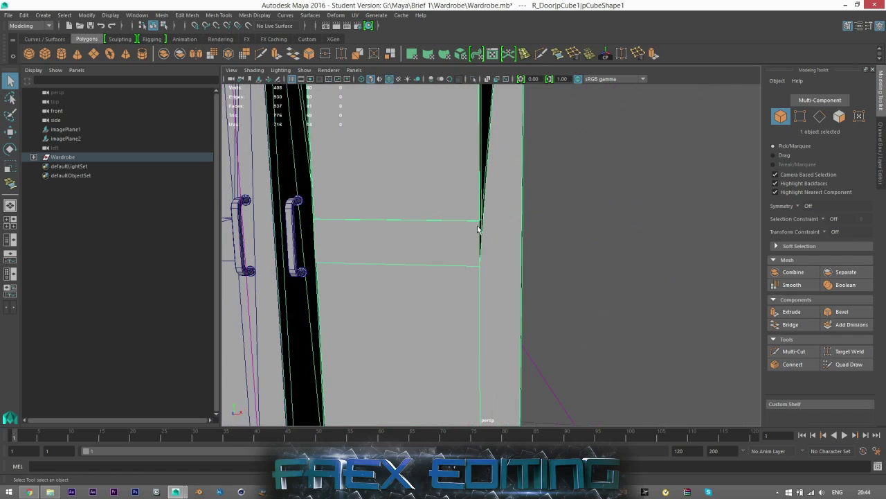
left_click_drag(481, 251, 557, 59, "alt")
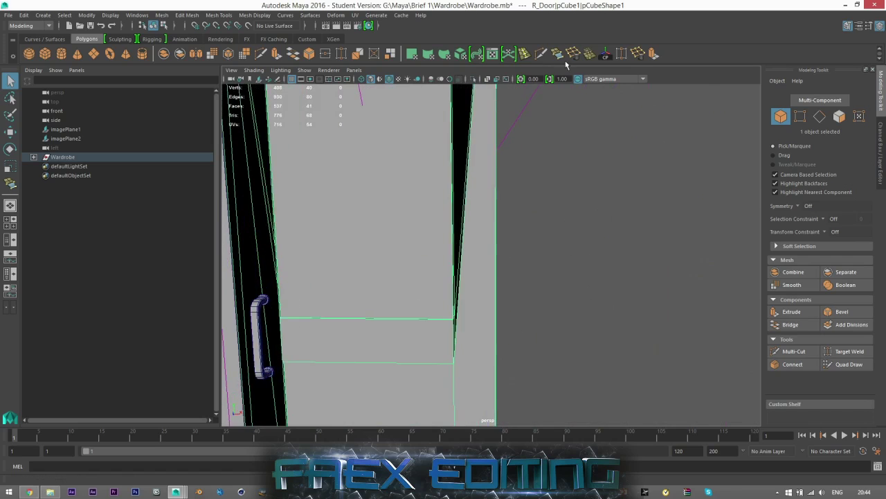
left_click_drag(521, 121, 466, 127, "alt")
key("g")
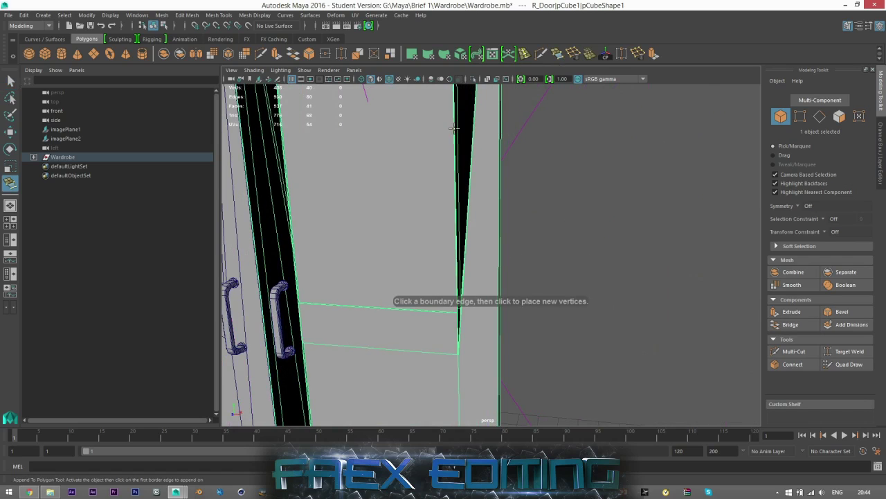
left_click(455, 128)
left_click(474, 129)
key("q")
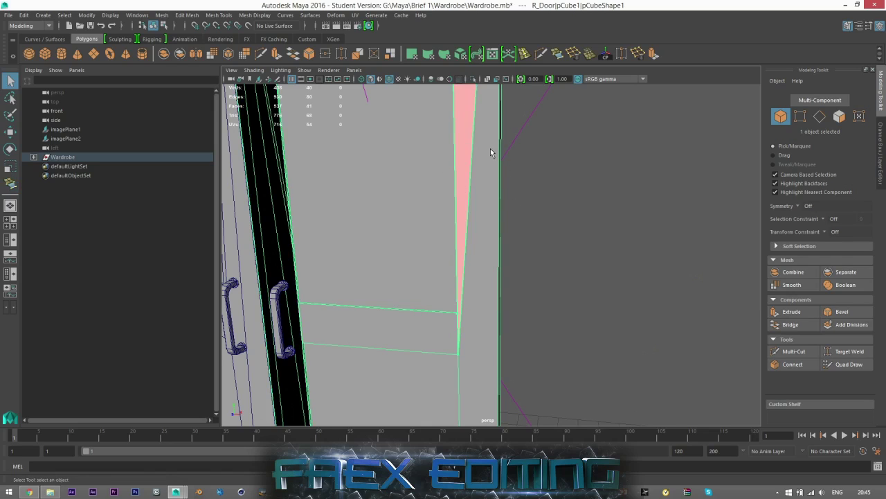
- Examine the rebuilt frame faces and the remaining open sections of the right door, comparing them with the left door
left_click_drag(517, 183, 527, 161, "alt")
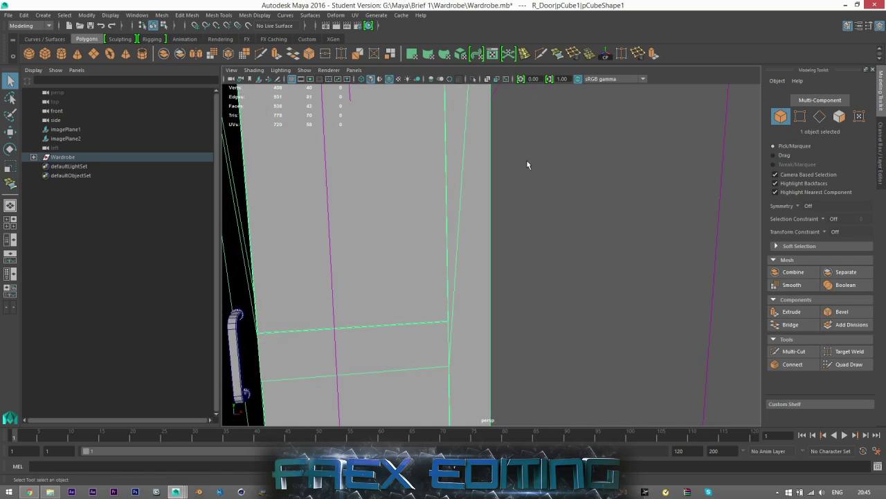
middle_click_drag(526, 159, 530, 374, "alt")
middle_click_drag(516, 207, 517, 338, "alt")
scroll(500, 228, "down", 4)
left_click_drag(495, 238, 437, 257, "alt")
middle_click_drag(496, 354, 532, 95, "alt")
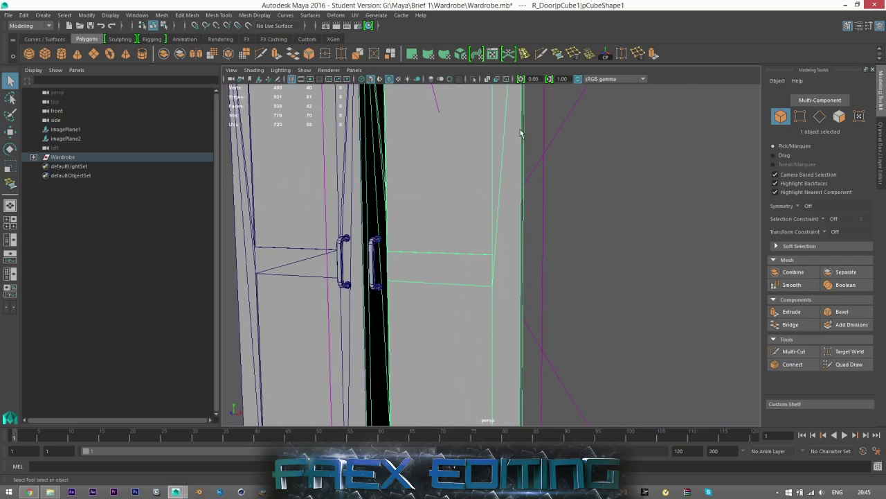
scroll(501, 207, "down", 4)
left_click_drag(501, 207, 477, 225, "alt")
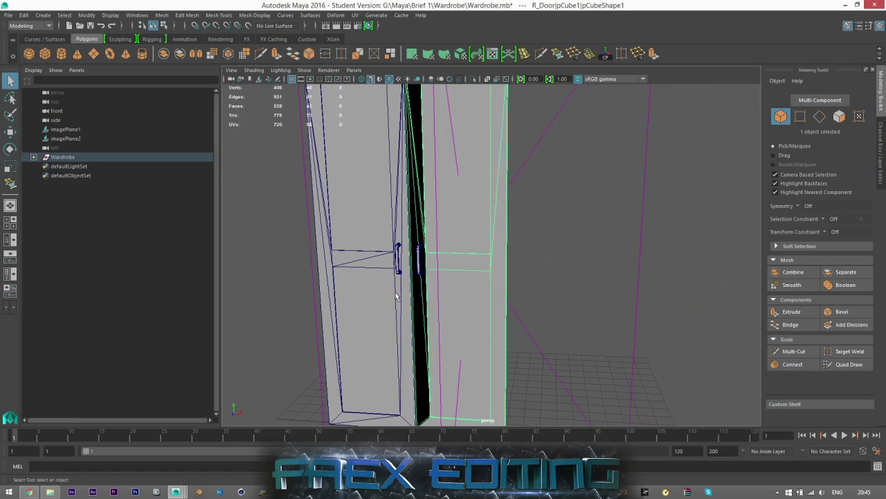
left_click_drag(483, 172, 501, 174, "alt")
middle_click_drag(484, 255, 519, 219, "alt")
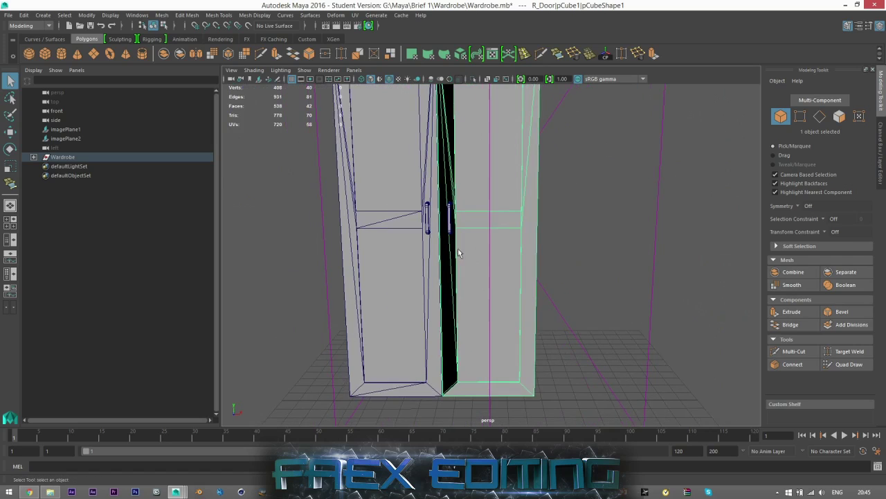
scroll(456, 251, "up", 4)
left_click_drag(441, 282, 475, 248, "alt")
scroll(477, 240, "down", 5)
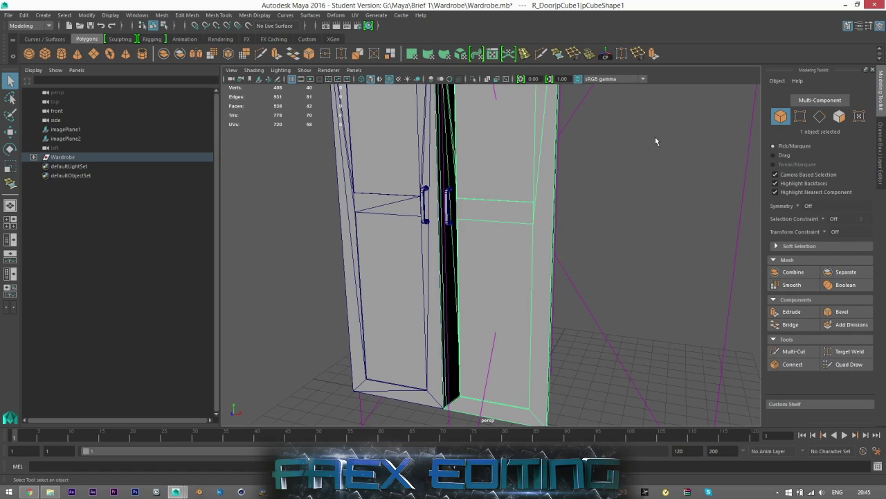
left_click_drag(570, 178, 551, 184, "alt")
middle_click_drag(554, 235, 567, 332, "alt")
middle_click_drag(534, 142, 537, 190, "alt")
scroll(546, 192, "down", 4)
middle_click_drag(550, 275, 545, 240, "alt")
left_click_drag(545, 240, 548, 237, "alt")
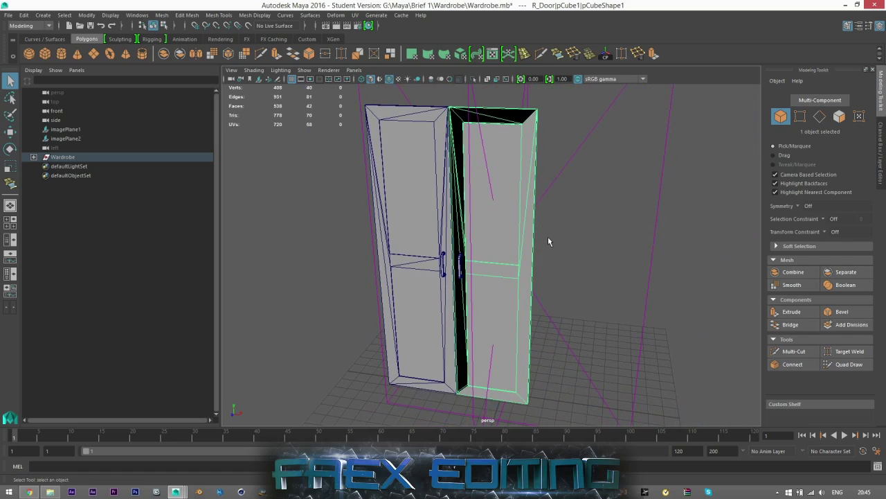